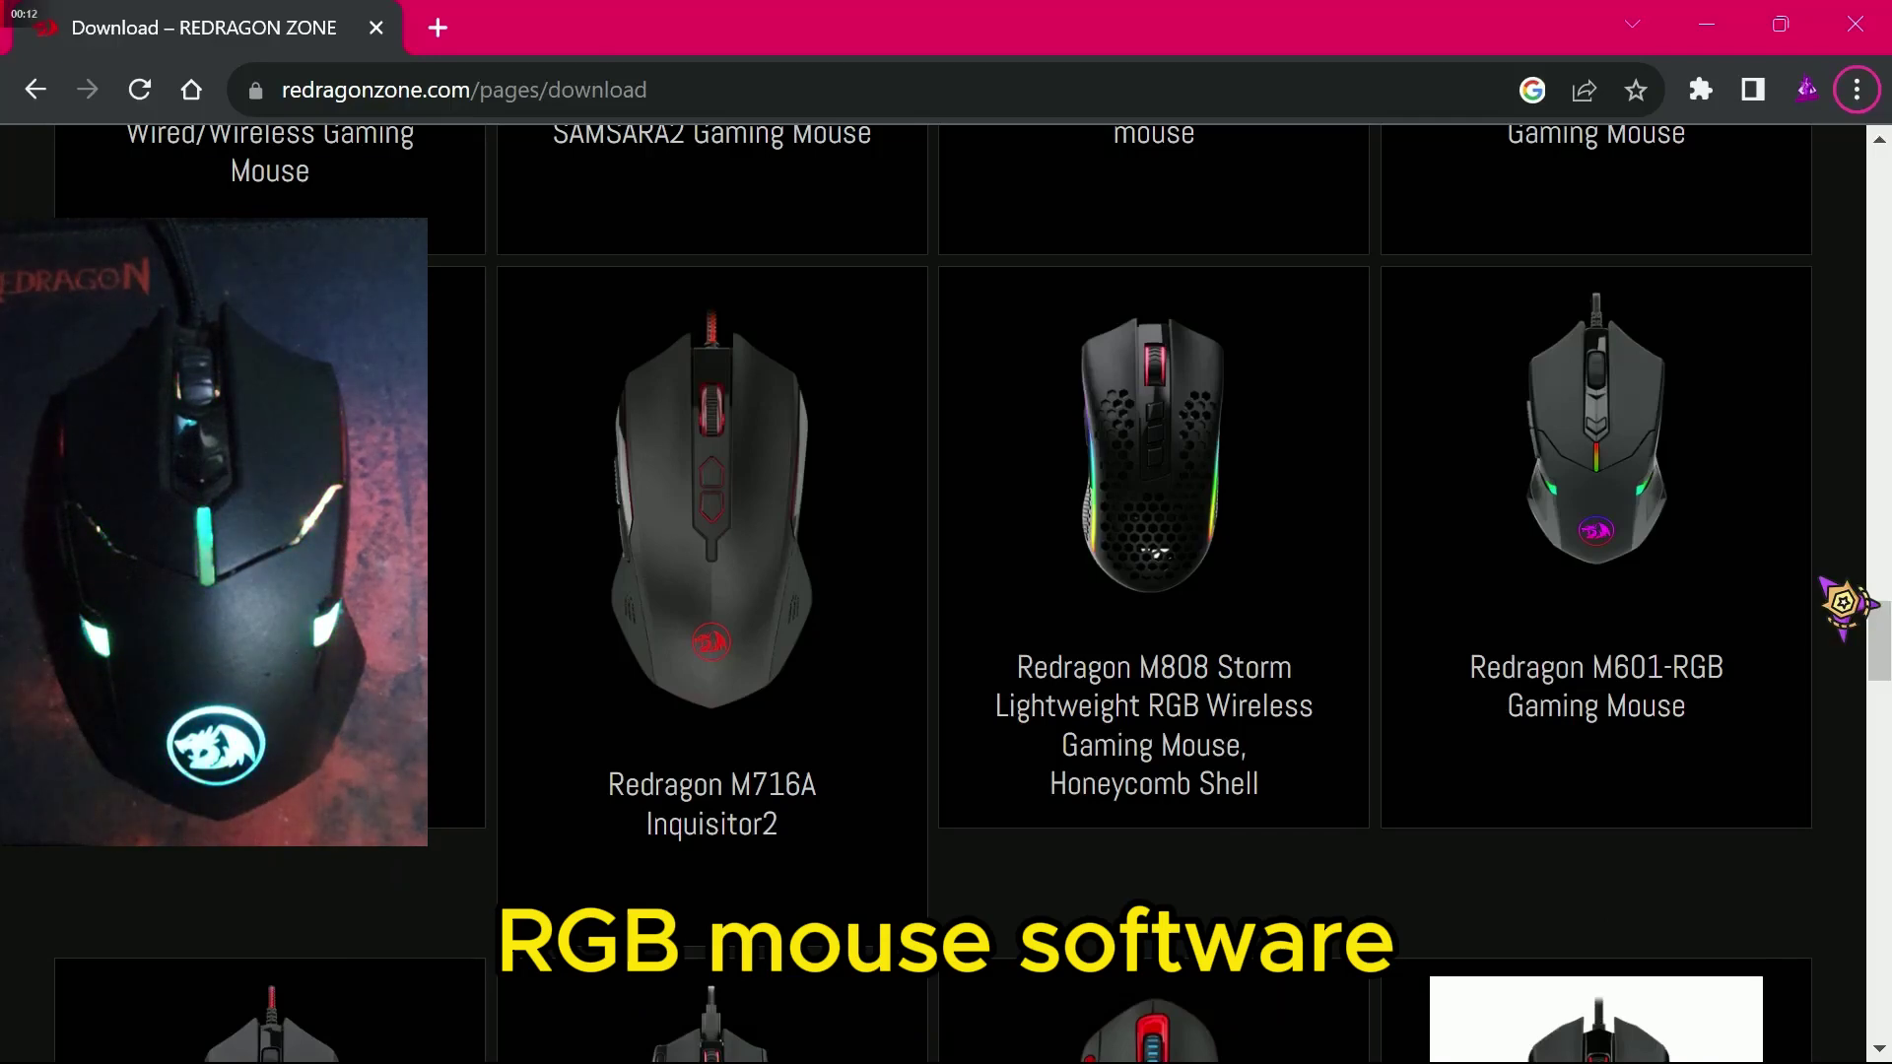
Open the M601-RGB Gaming Mouse downloads on Redragon Zone, then close the Manuals & Software popup
left_click(1600, 512)
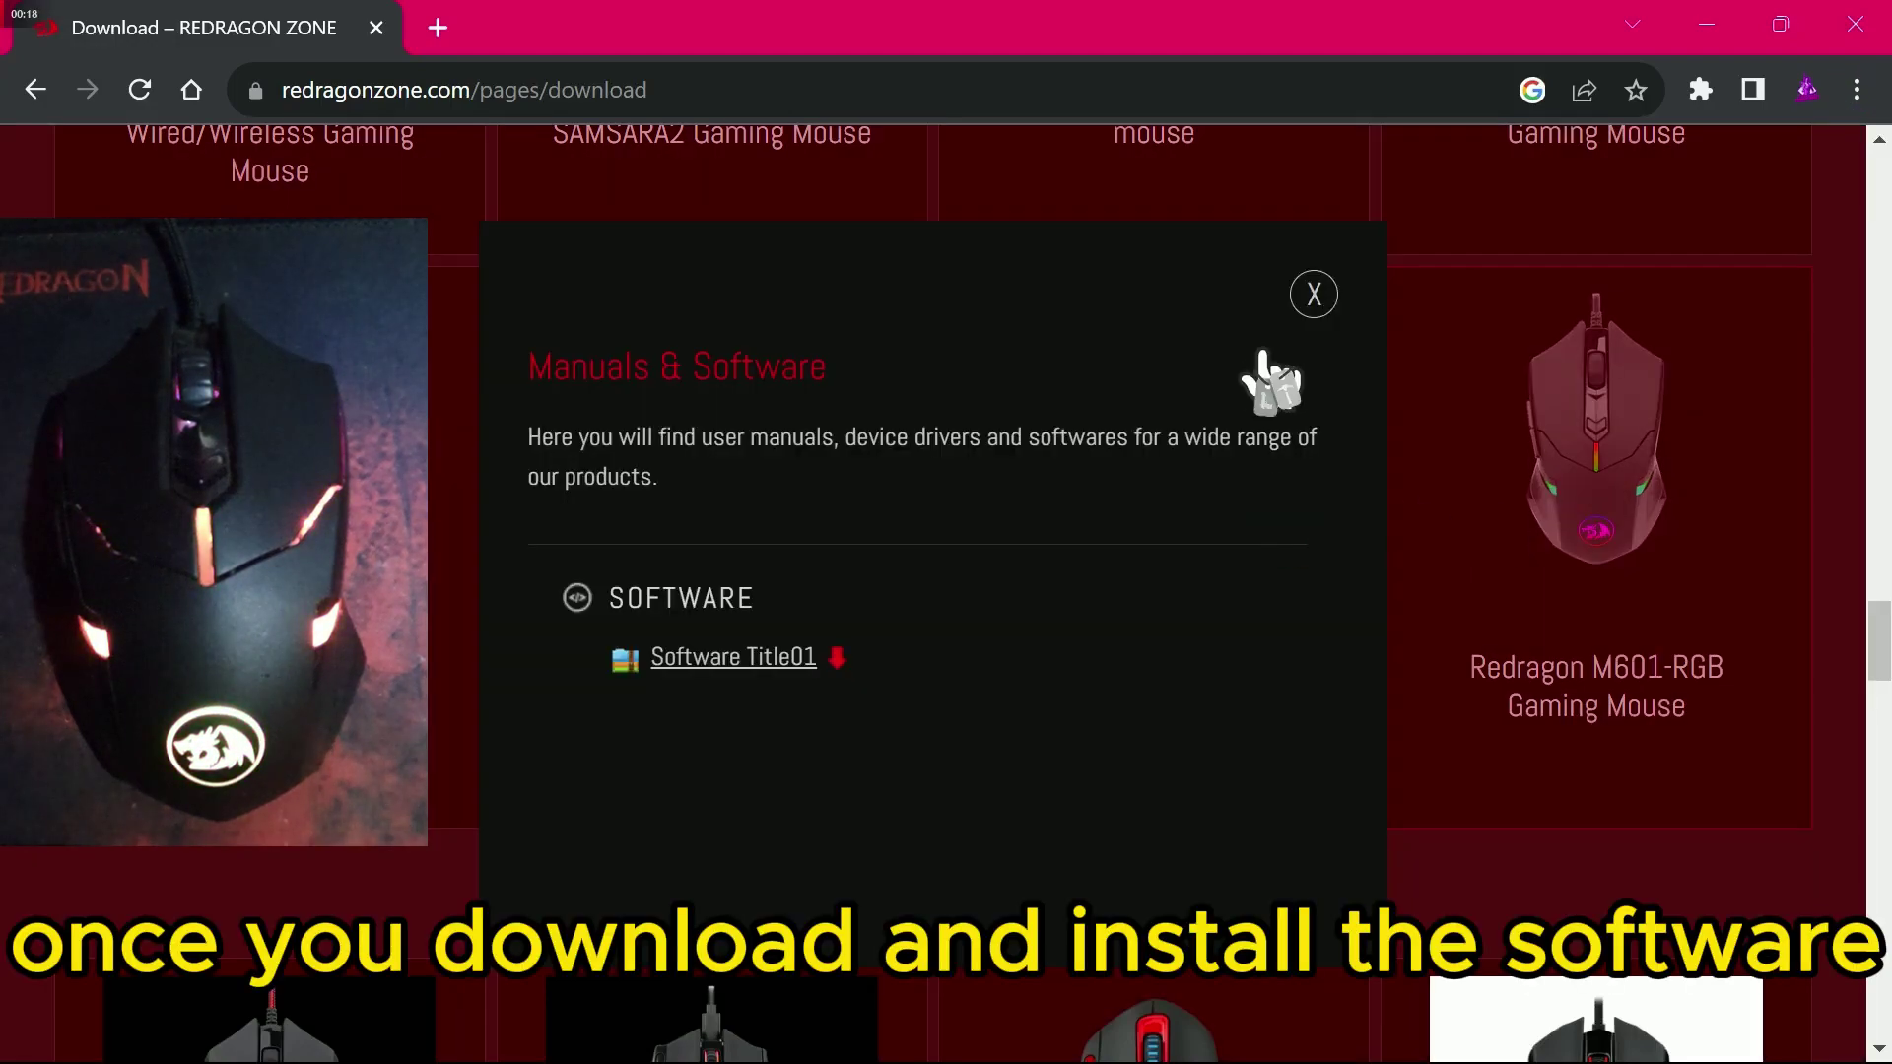
left_click(1311, 301)
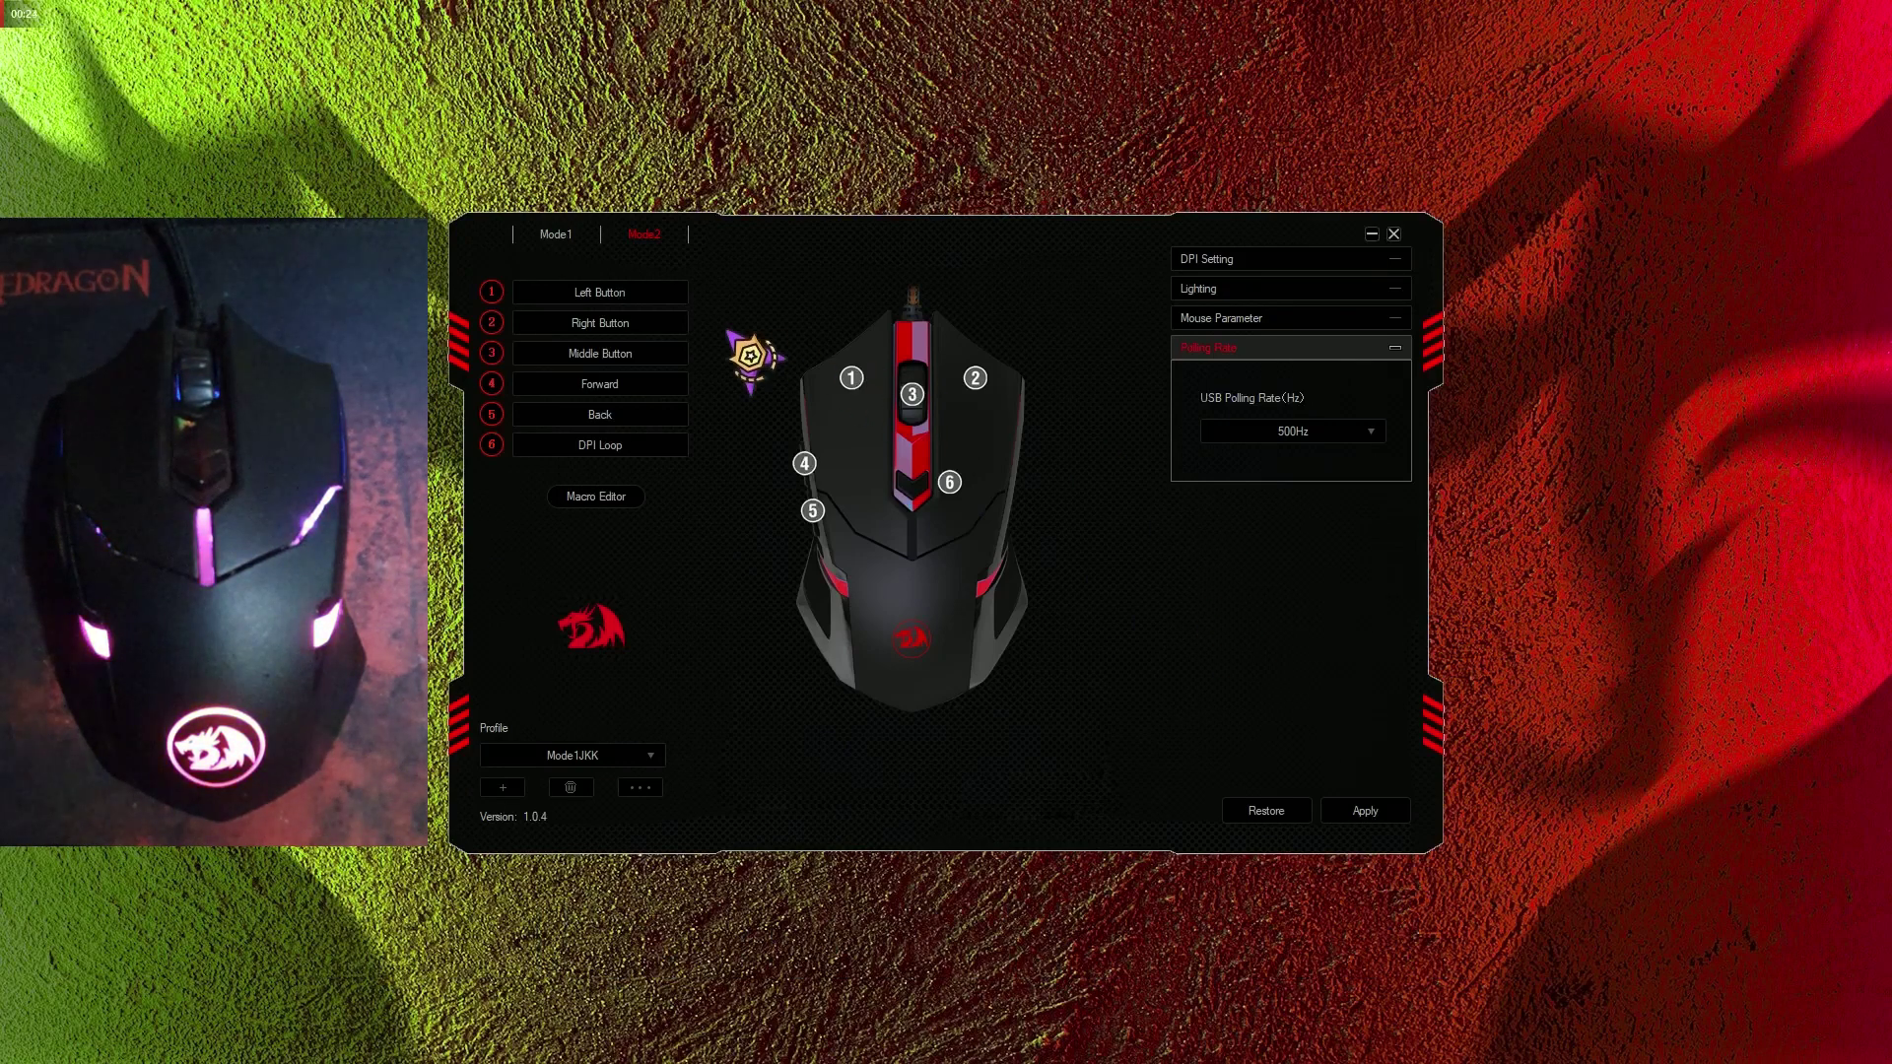
Switch to the Mode1 button profile and show its five DPI levels, currently 1600
left_click(555, 235)
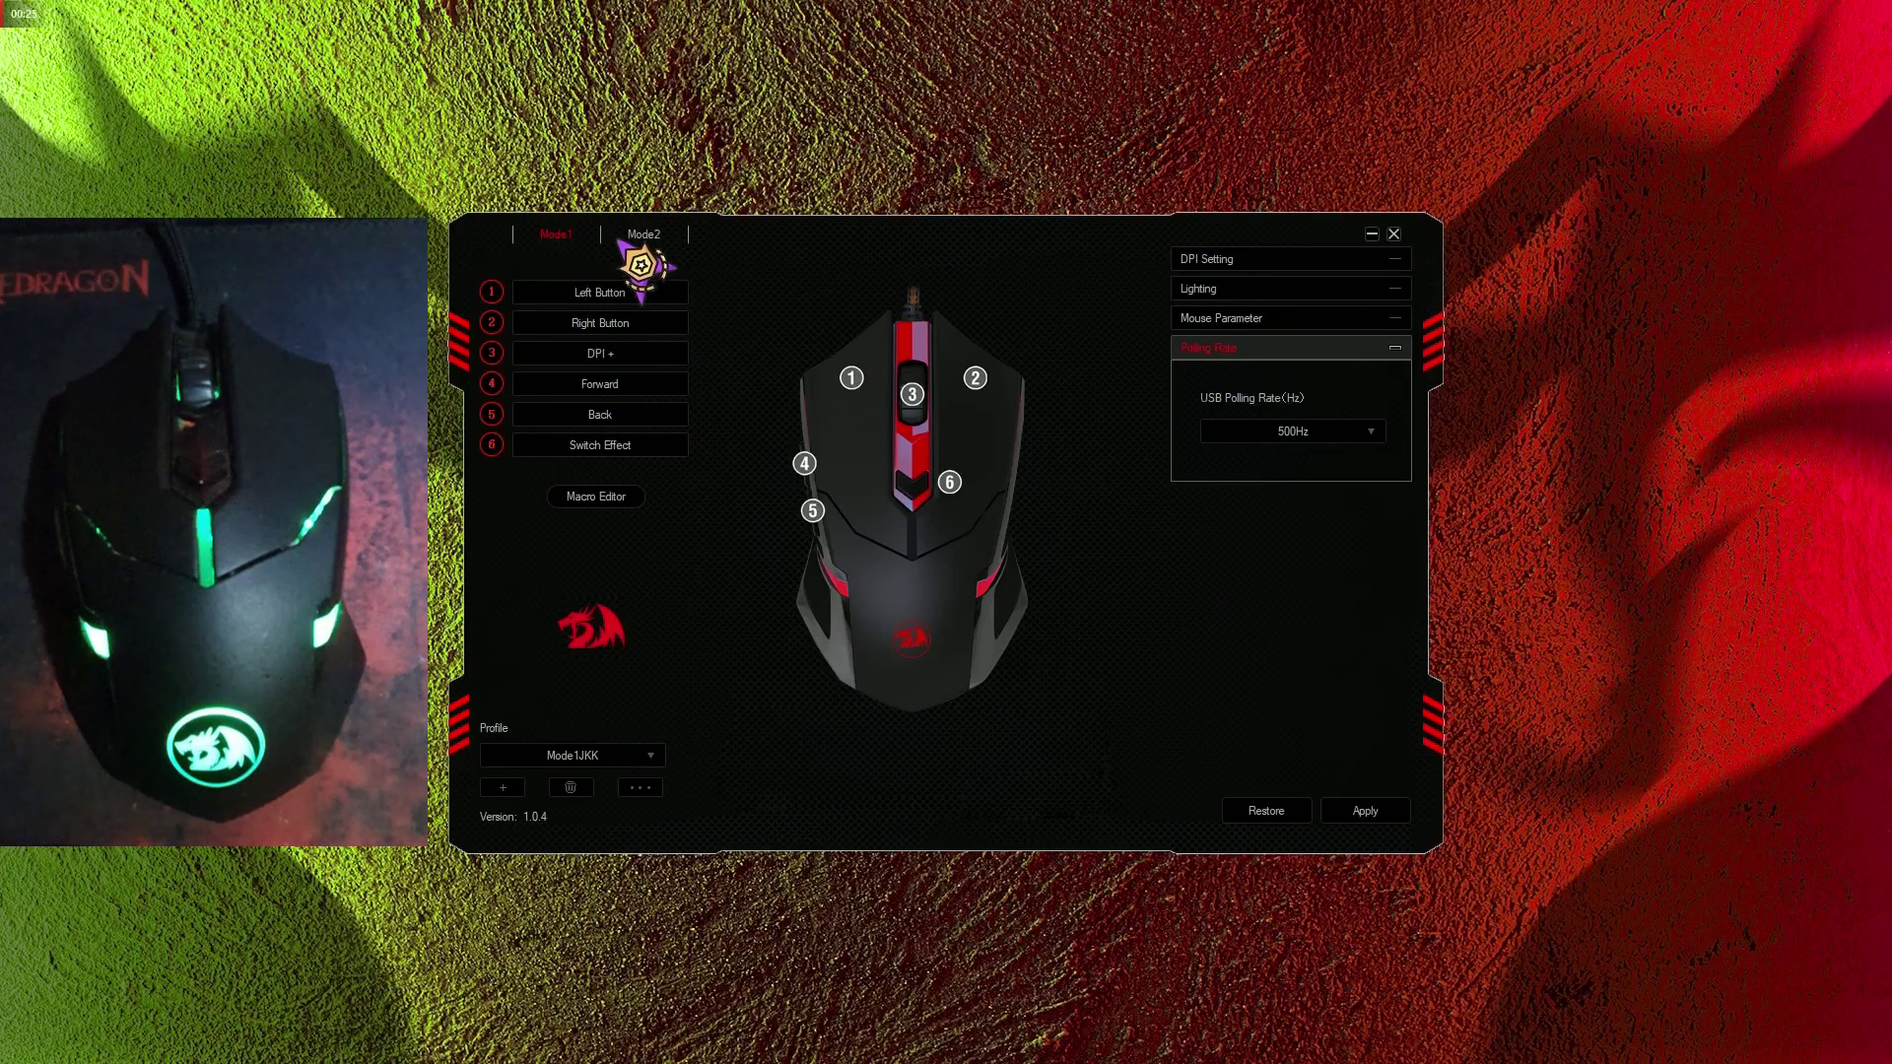
left_click(1197, 258)
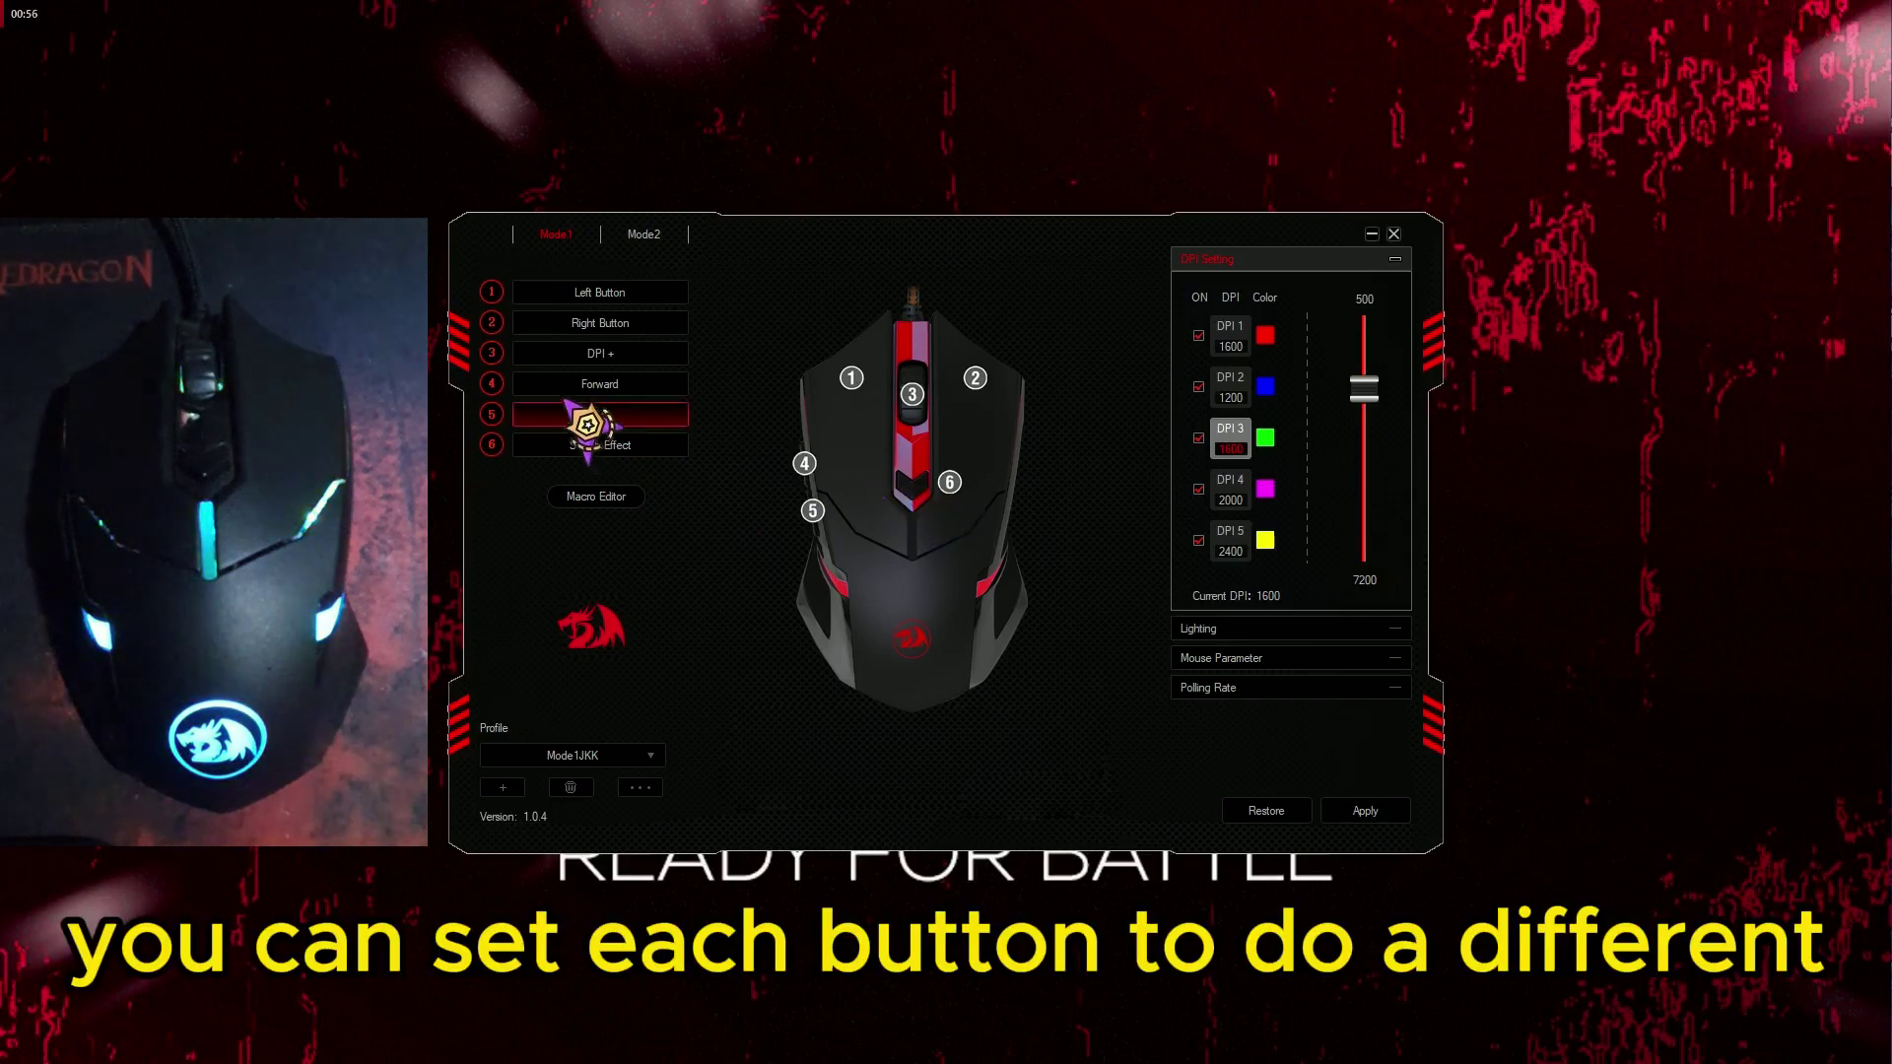
Check button 6's Switch Effect function list, then show the Breathing lighting settings
left_click(637, 474)
left_click(637, 475)
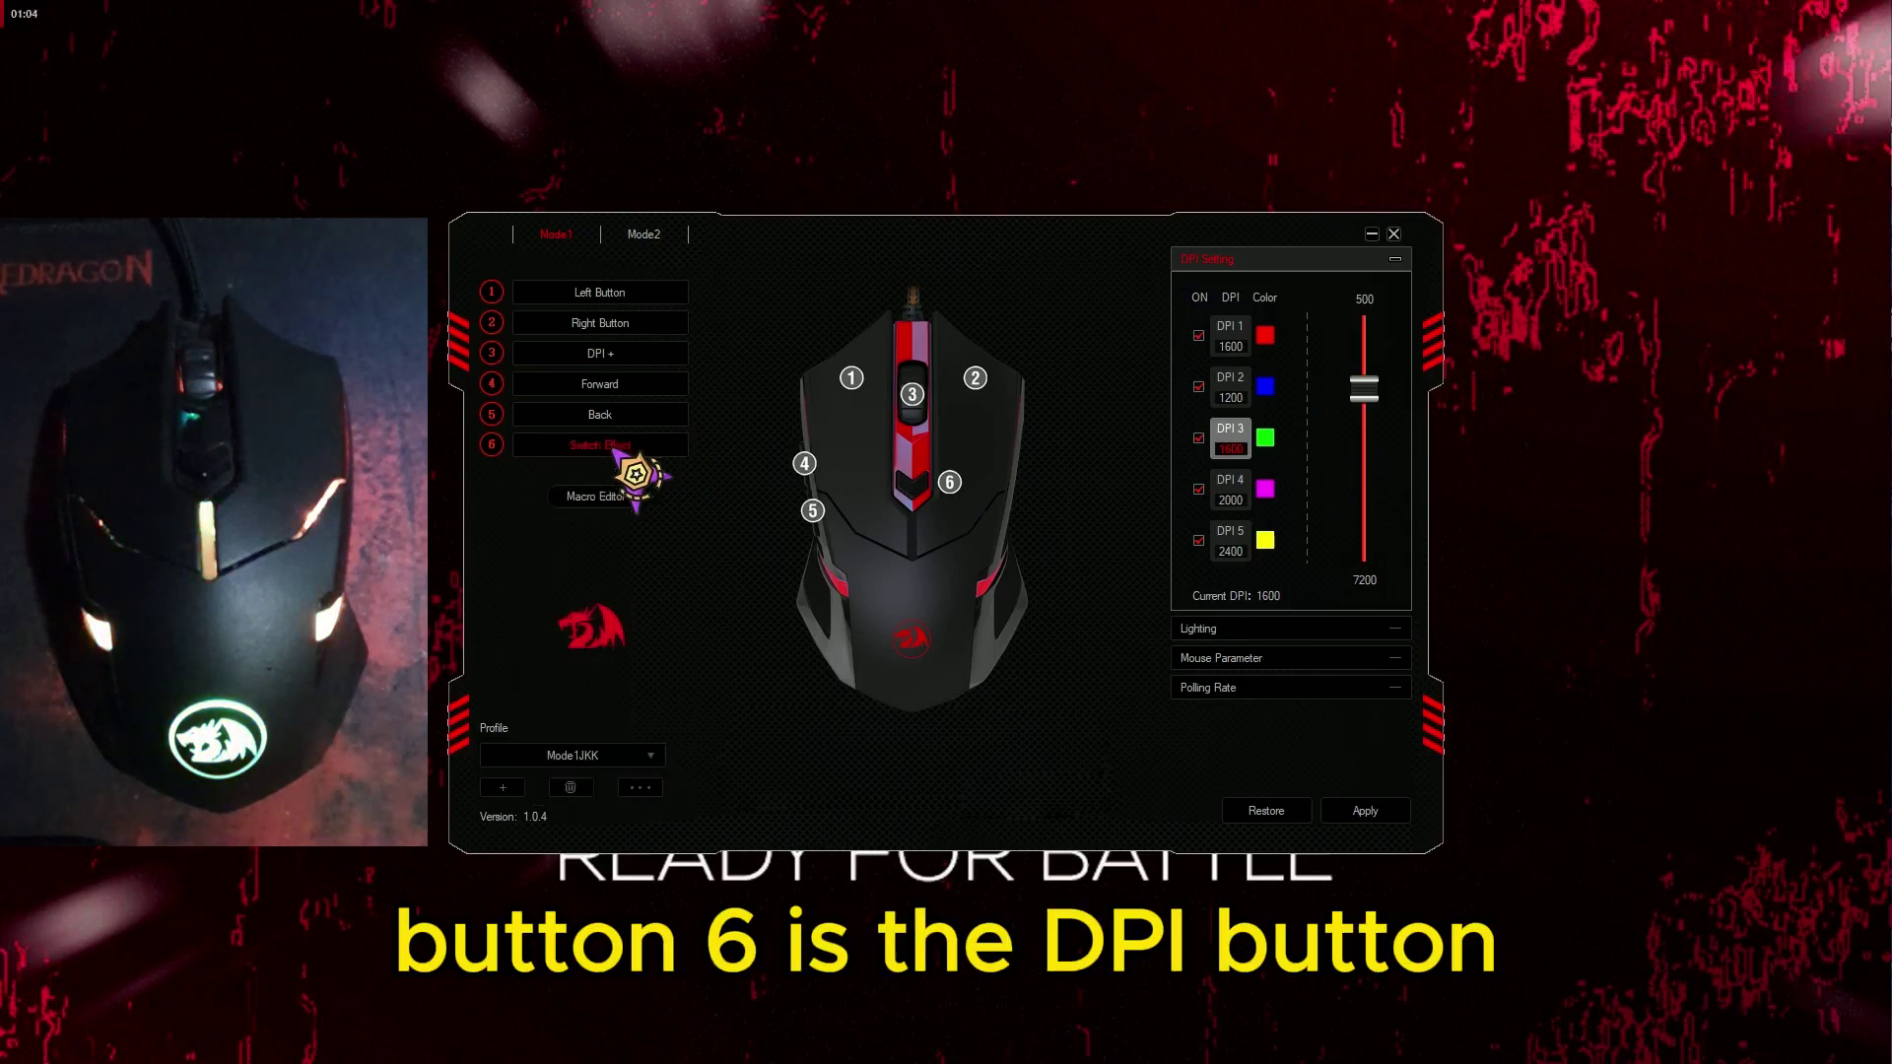
left_click(636, 475)
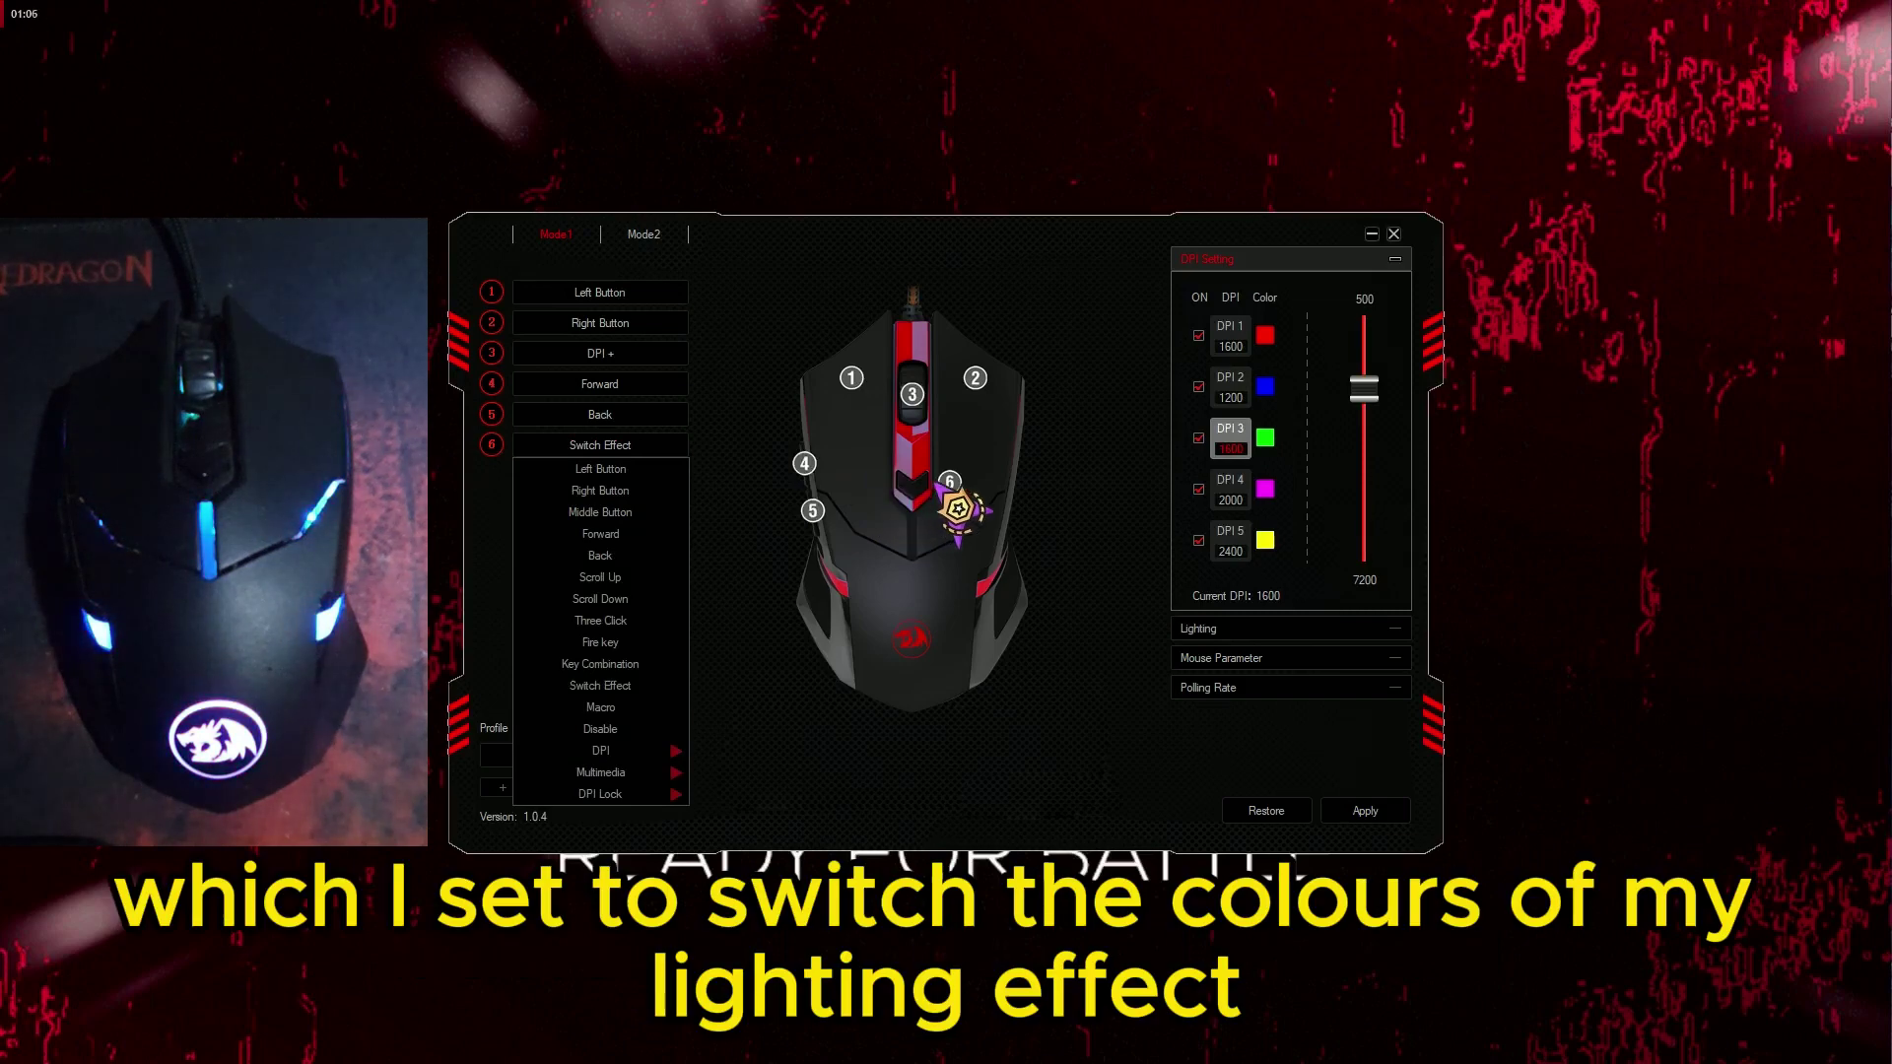
left_click(1287, 632)
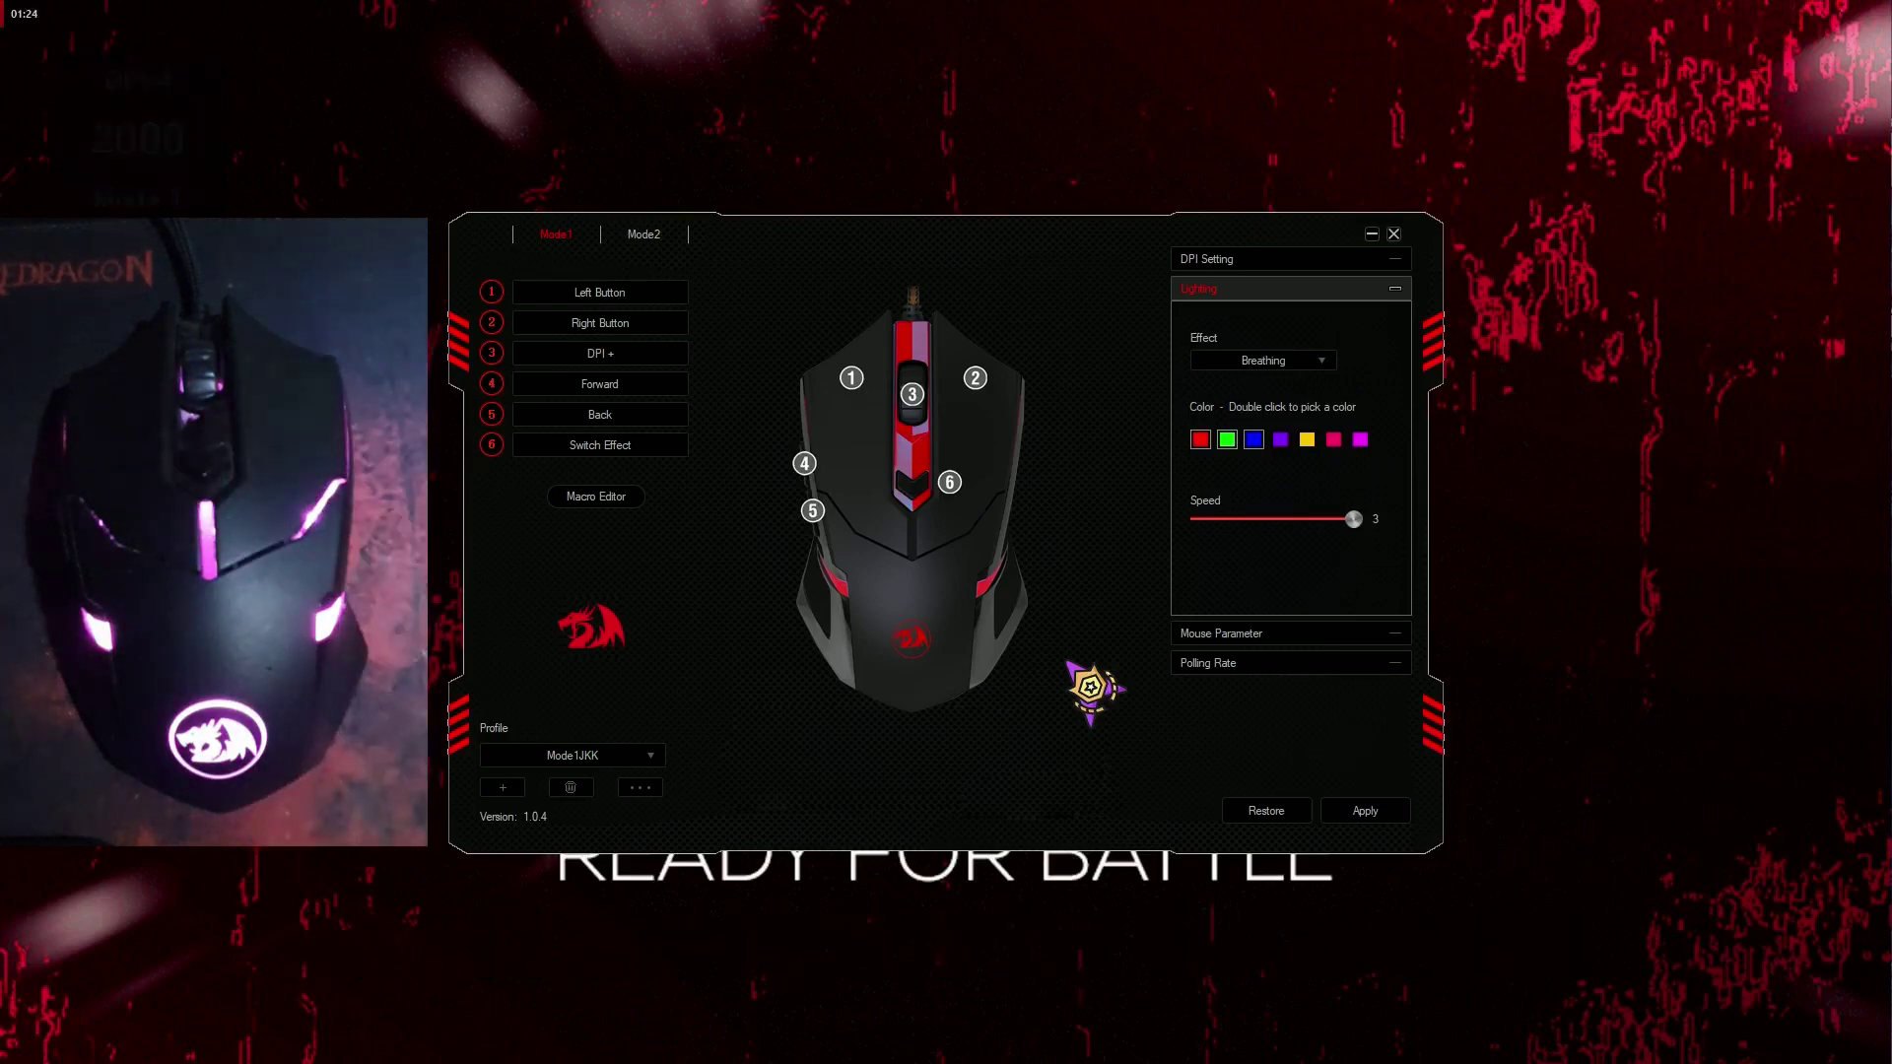
Apply the Colorful Streaming lighting effect flowing upward
left_click(1308, 362)
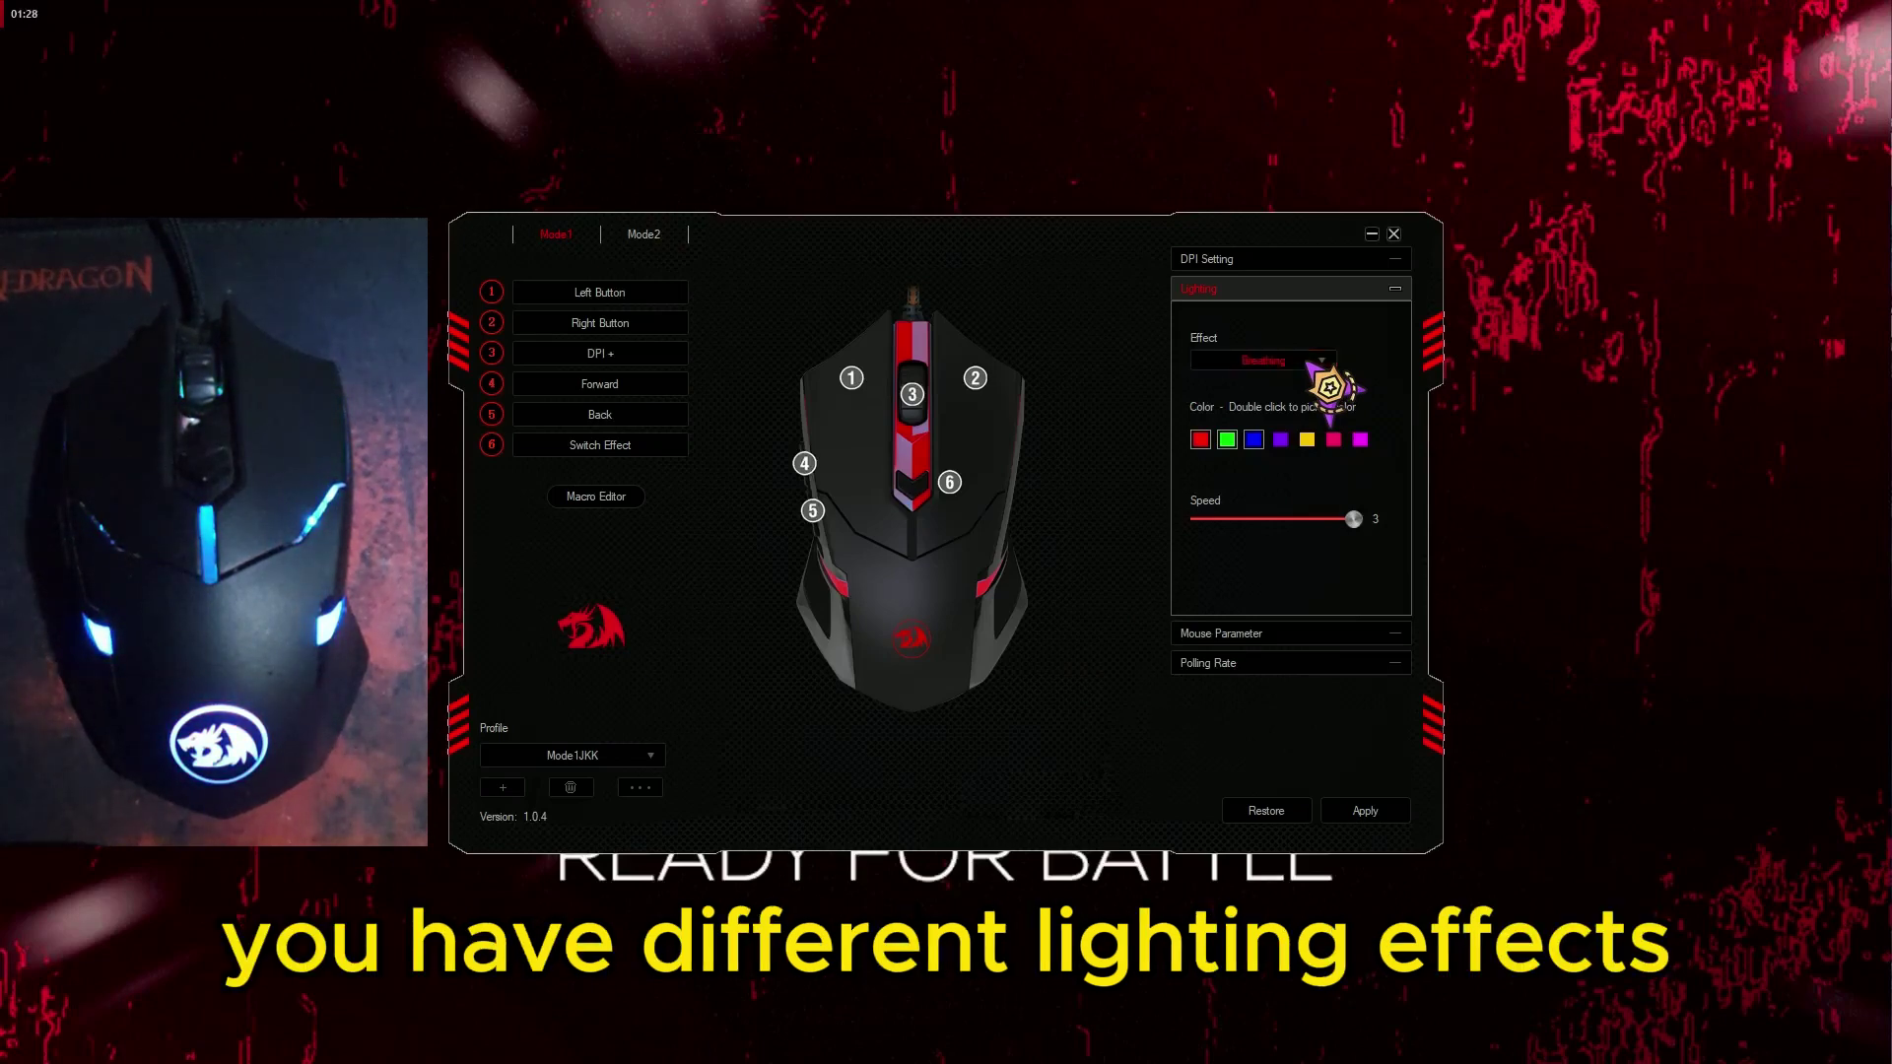
left_click(1301, 387)
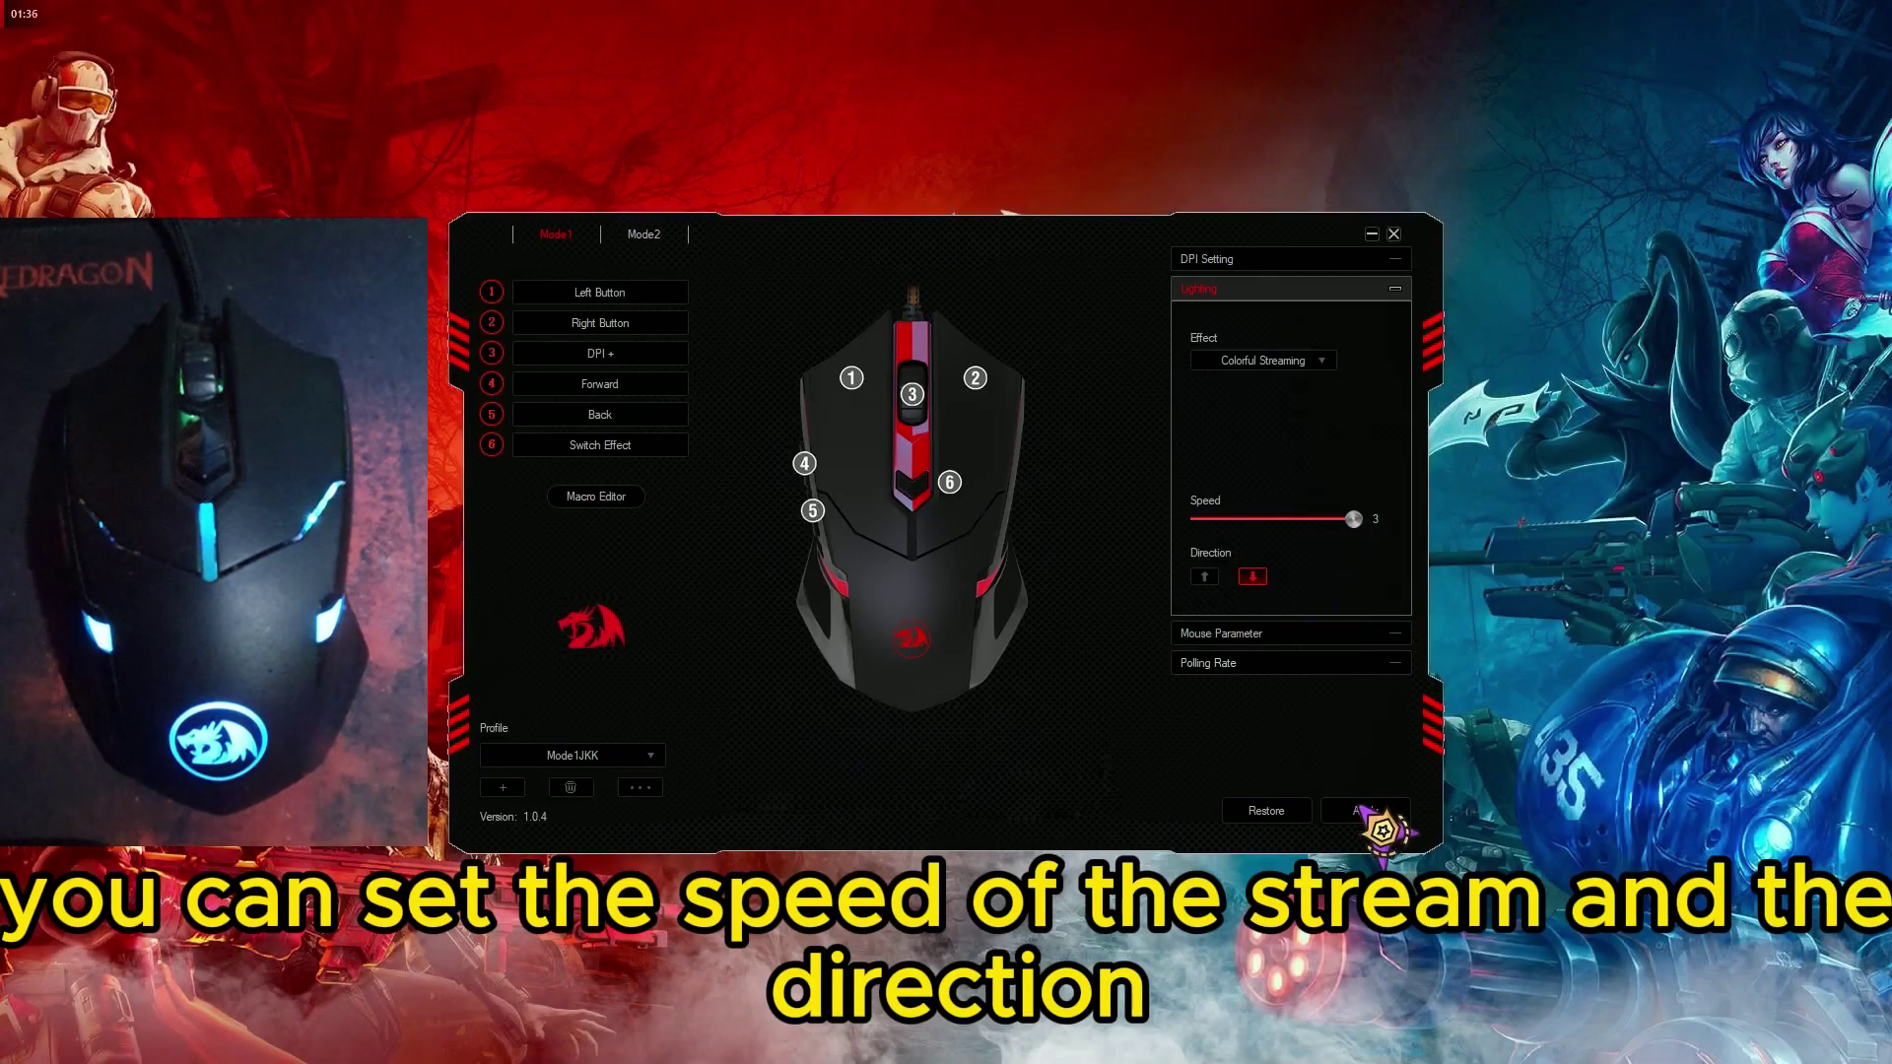
left_click(1204, 576)
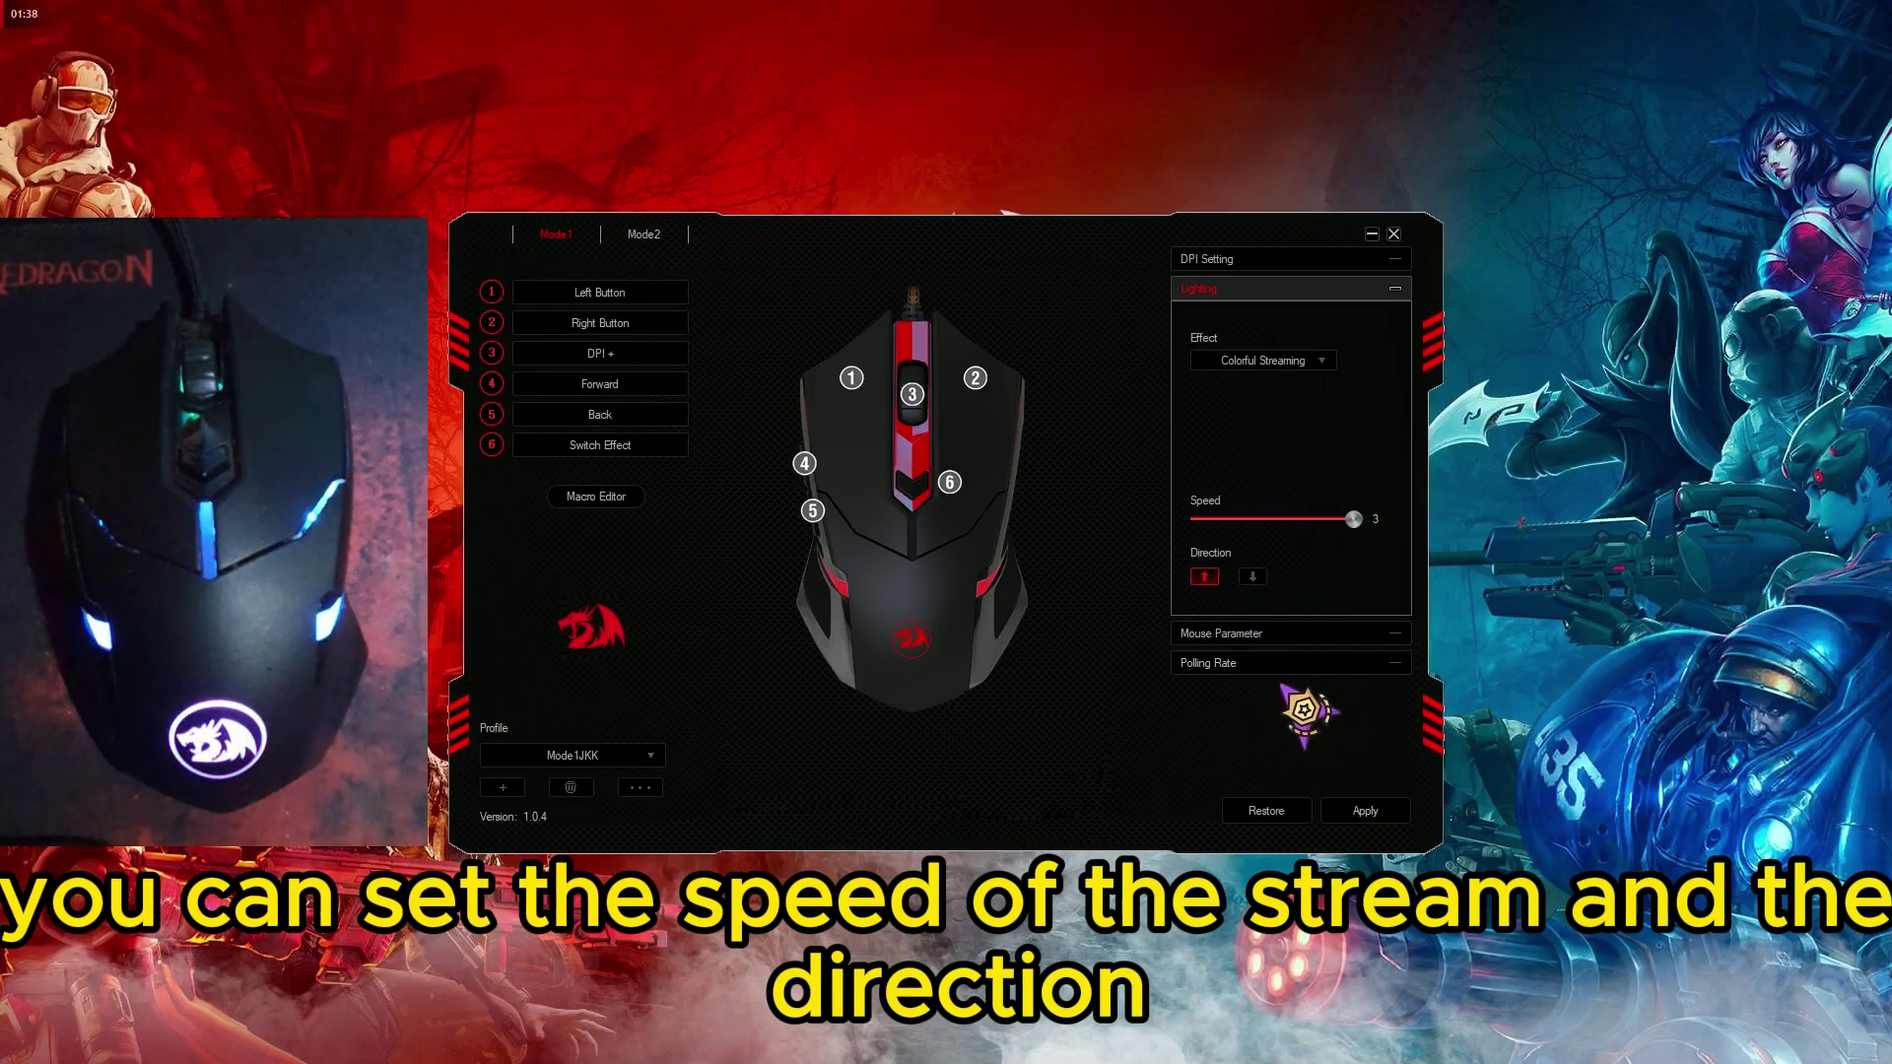
left_click(1361, 812)
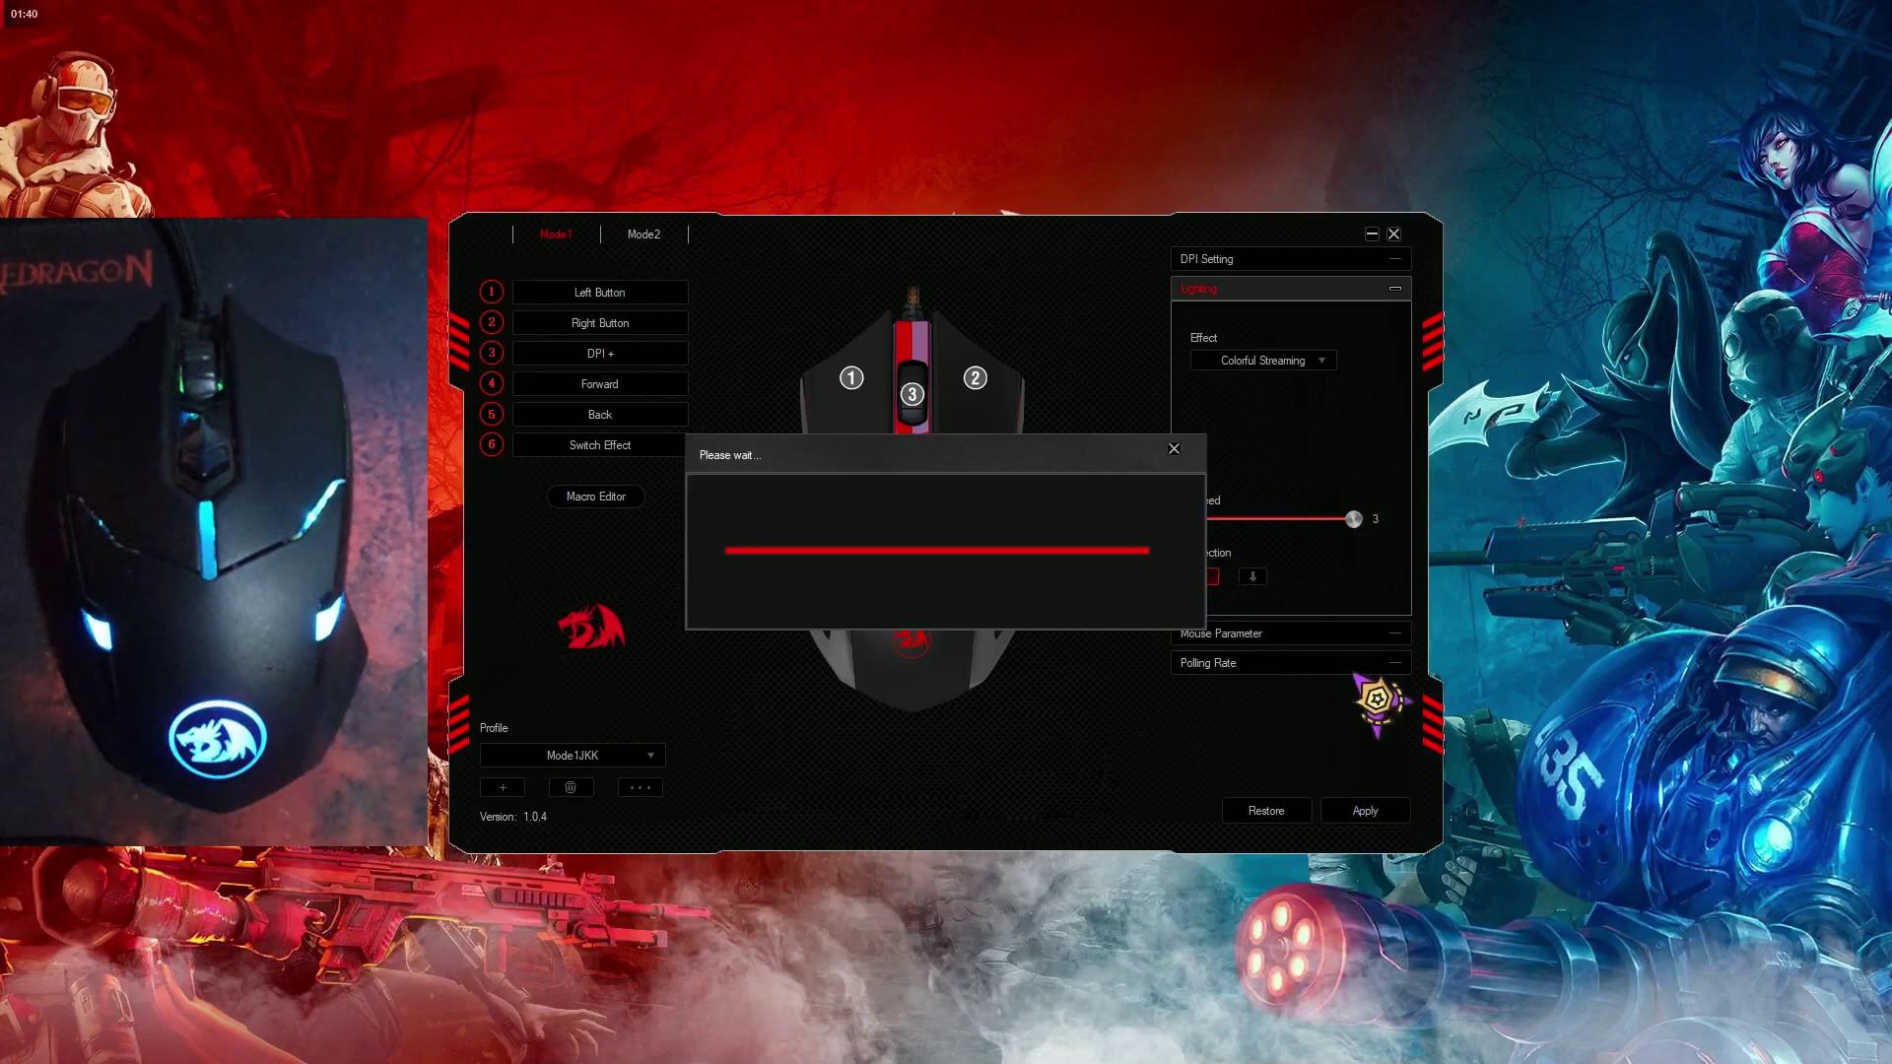
Apply Steady red lighting at 50% brightness
left_click(1307, 361)
left_click(1291, 400)
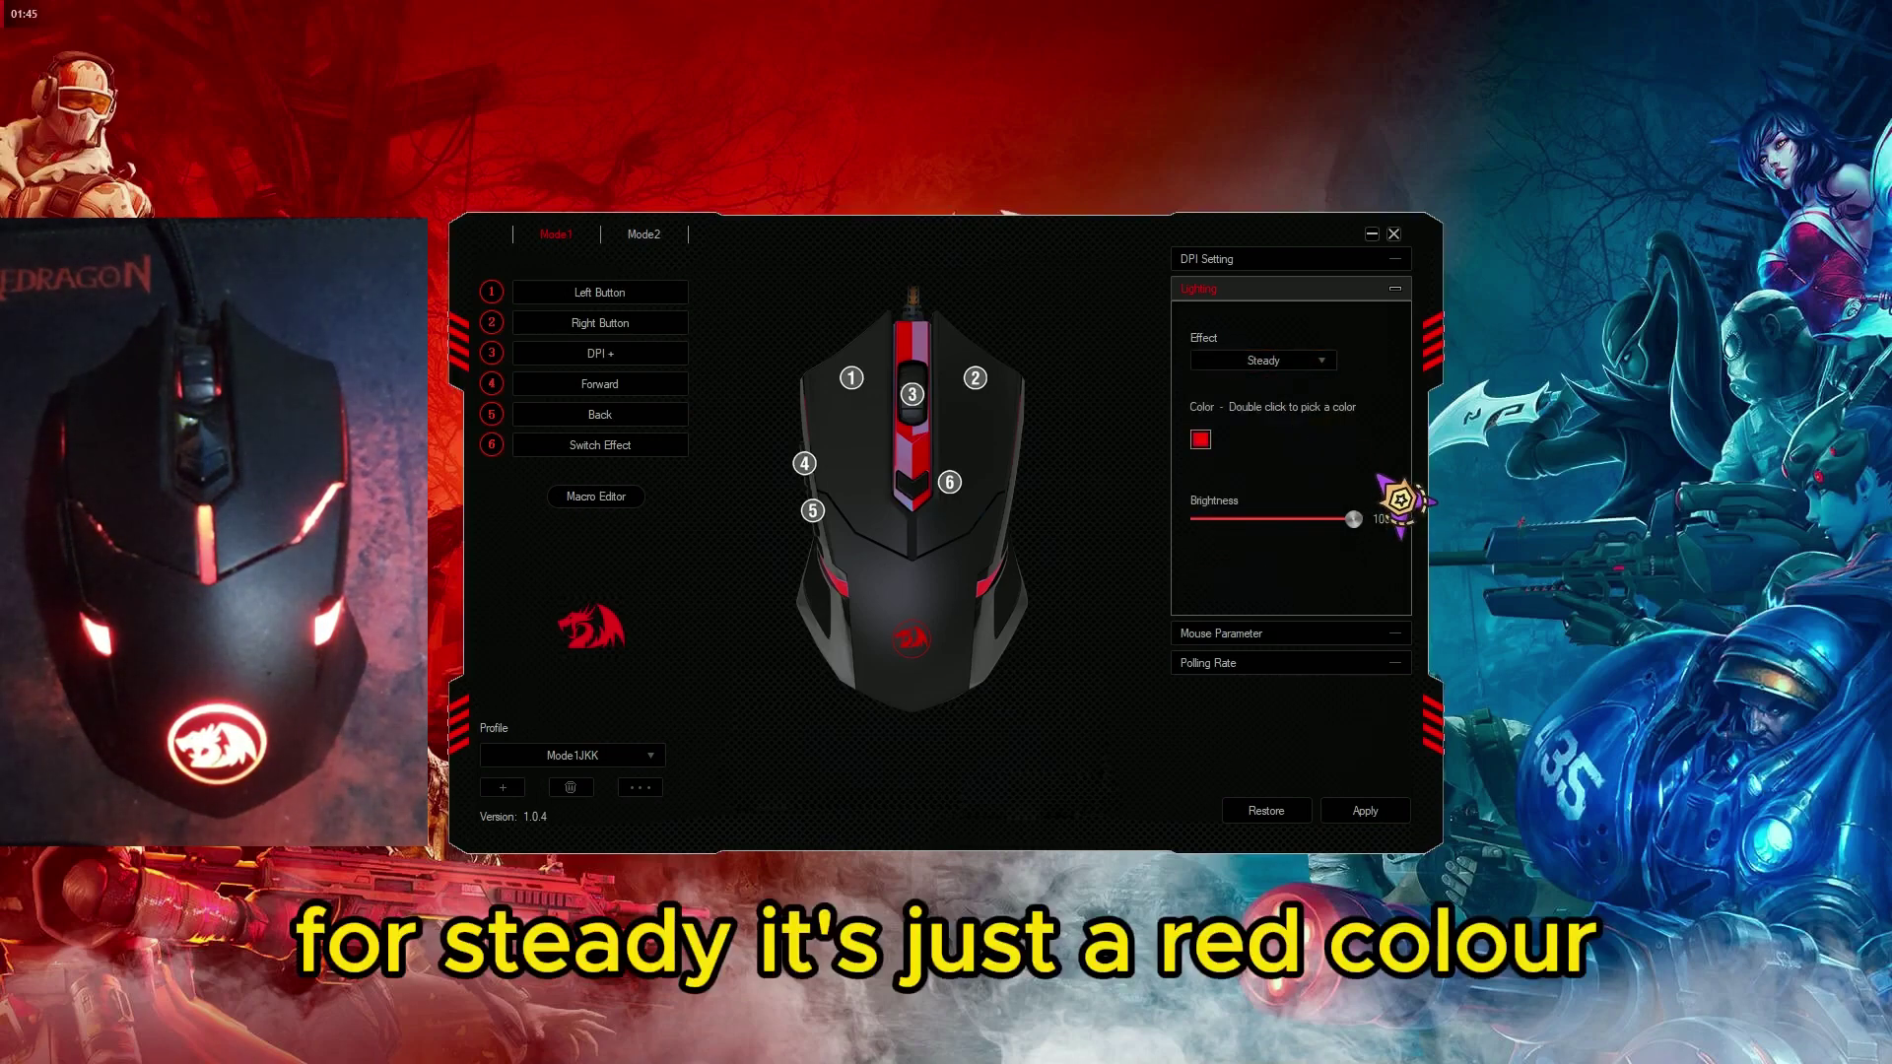
left_click_drag(1353, 519, 1251, 520)
left_click(1364, 810)
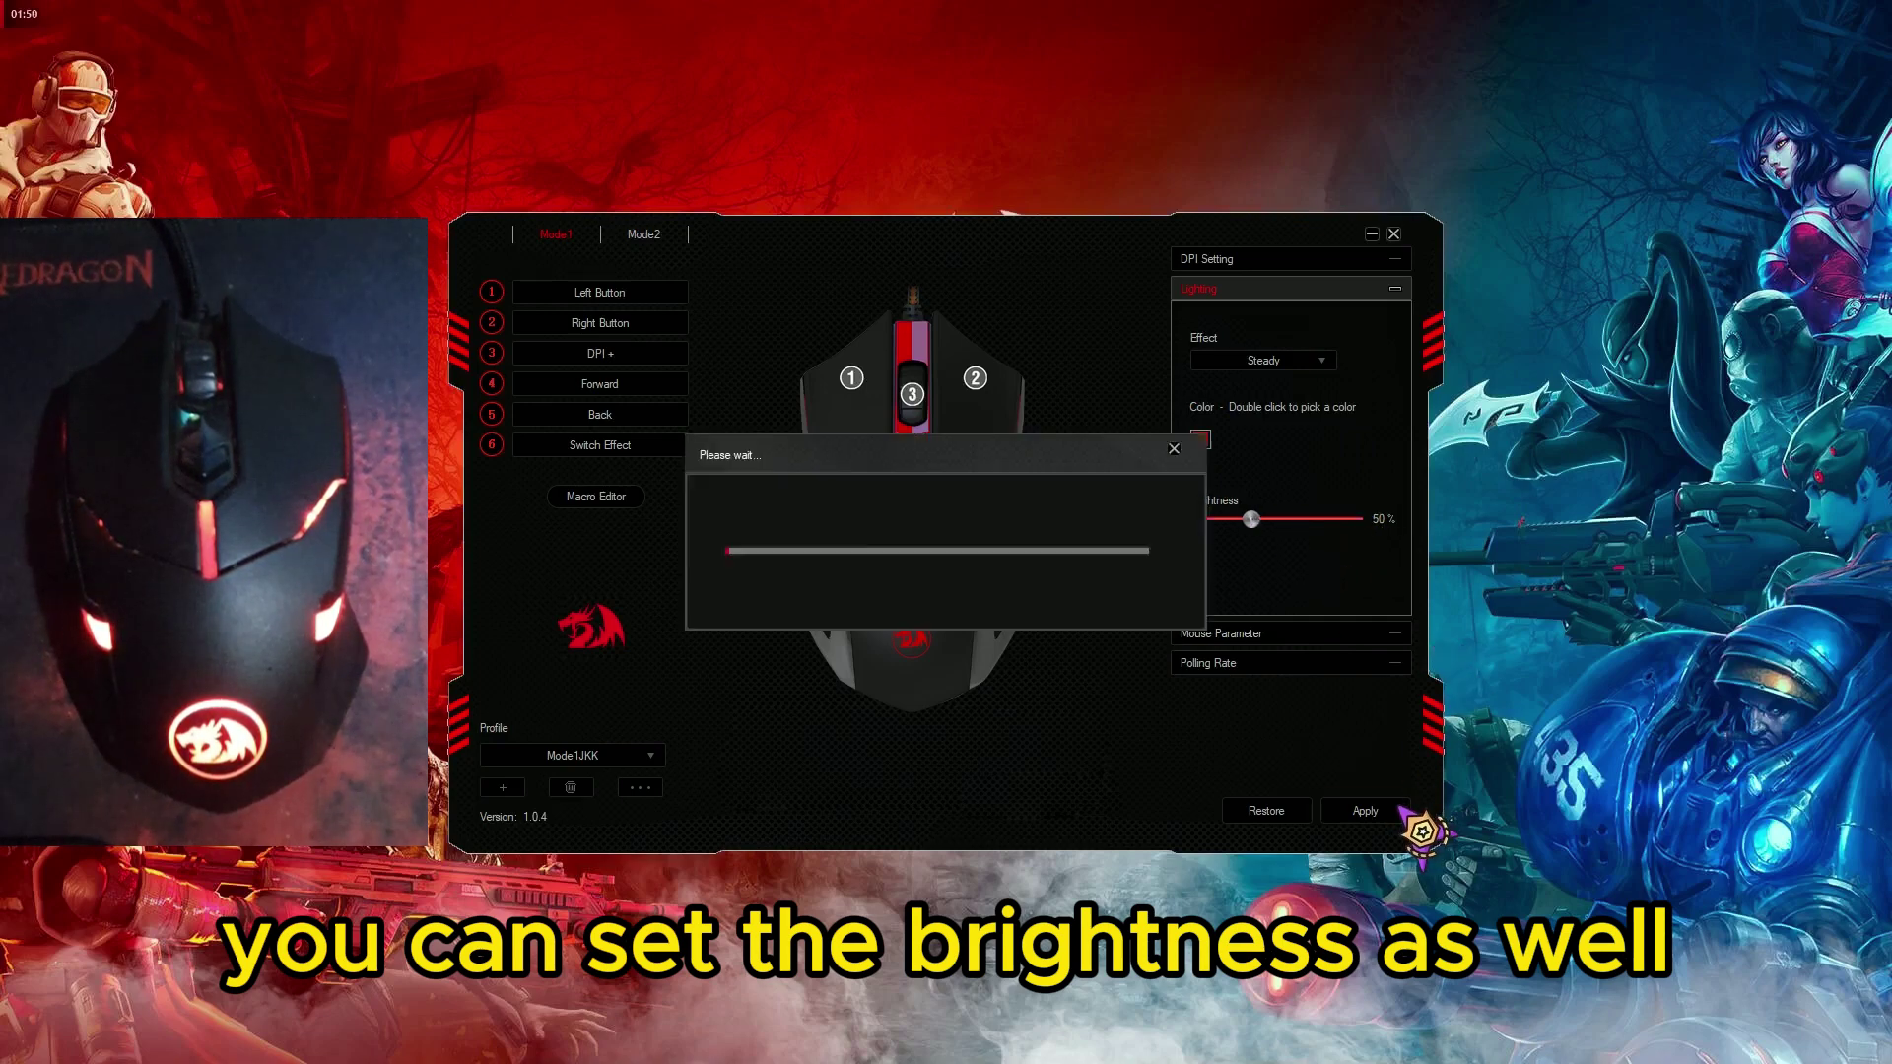
Apply Breathing lighting at speed 2
left_click(1312, 364)
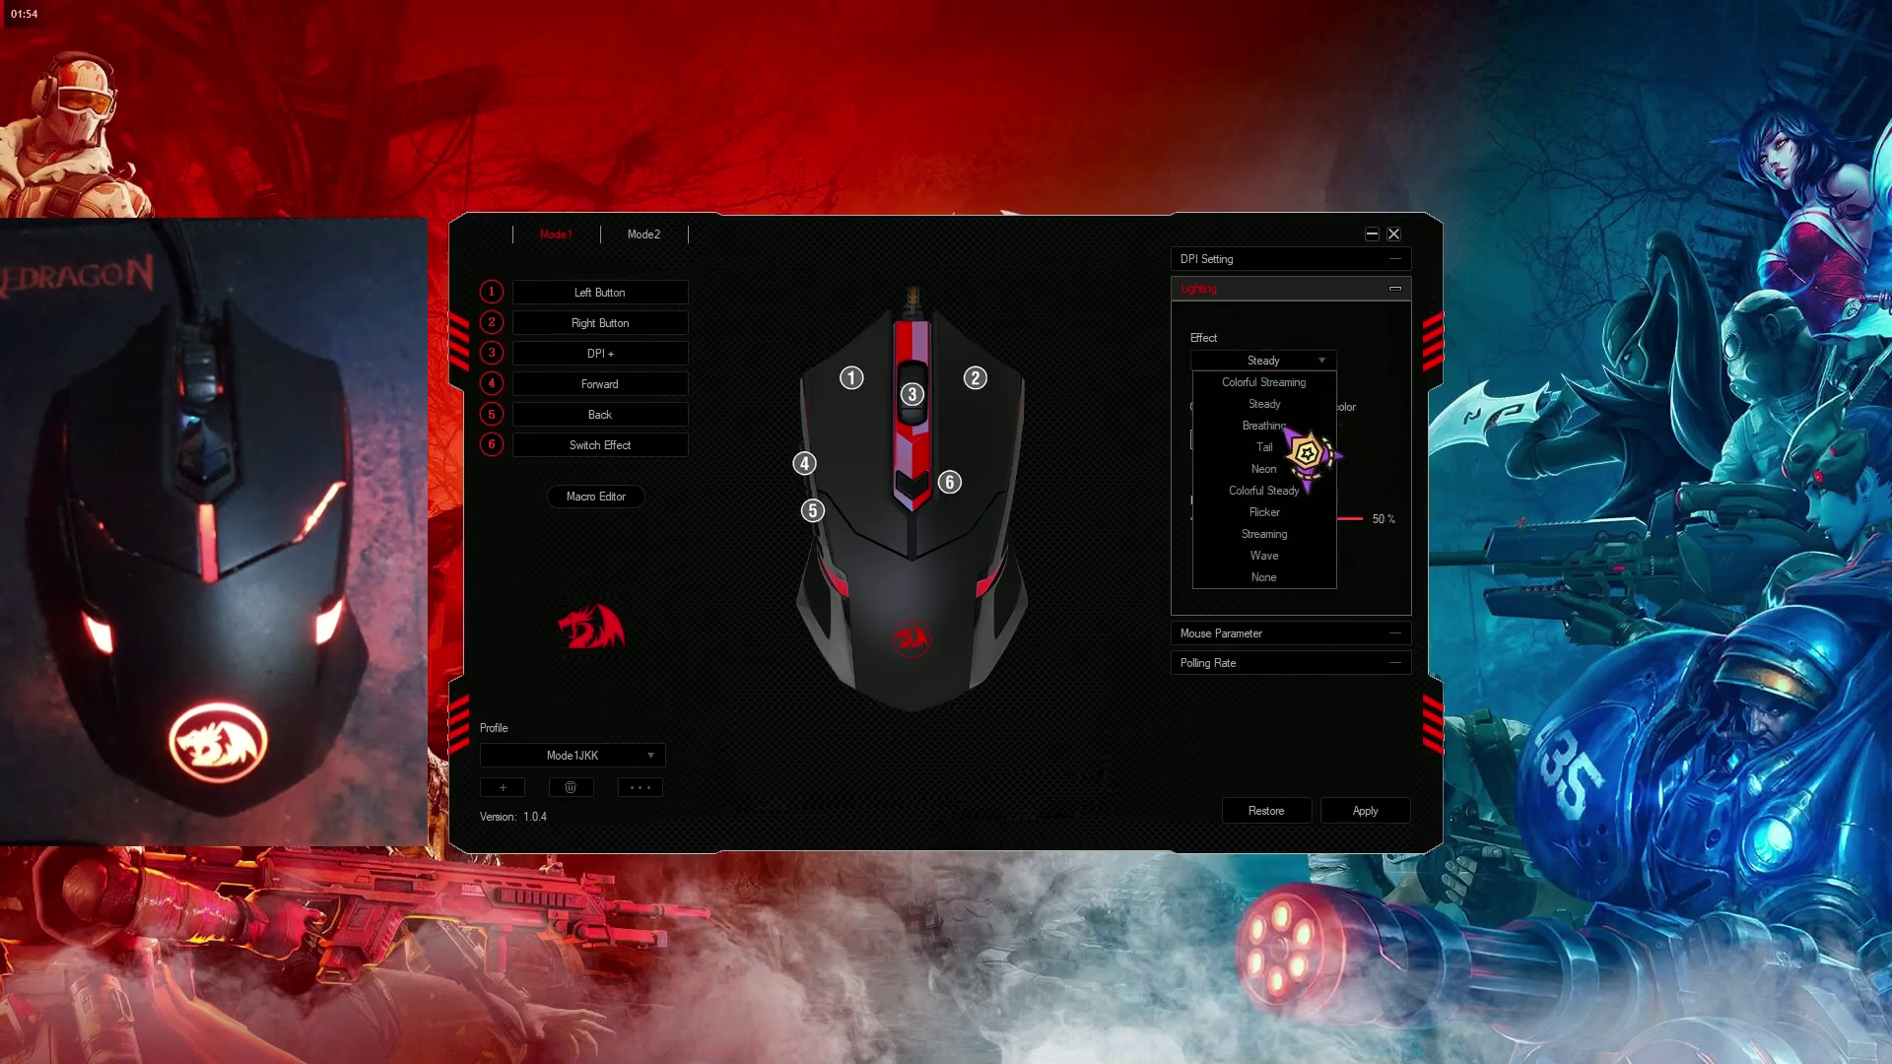
left_click(1271, 425)
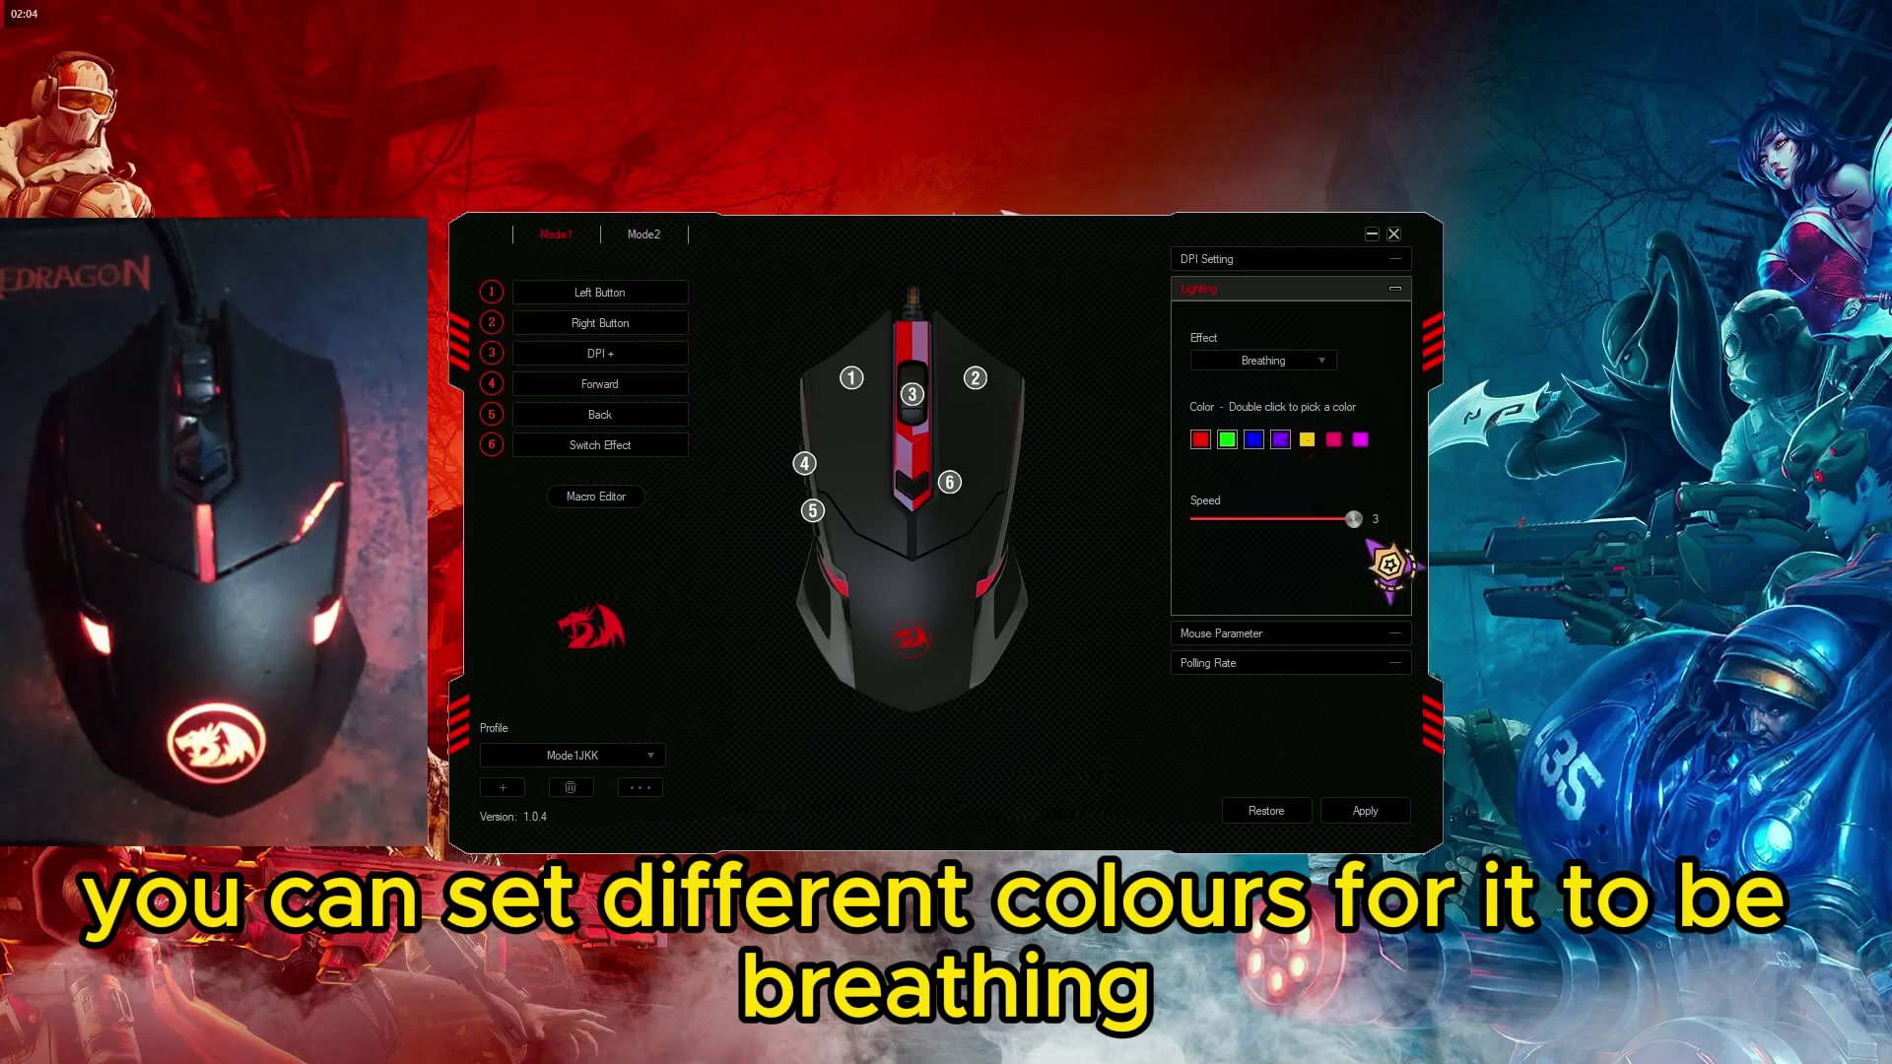
left_click_drag(1336, 516, 1277, 518)
left_click(1399, 810)
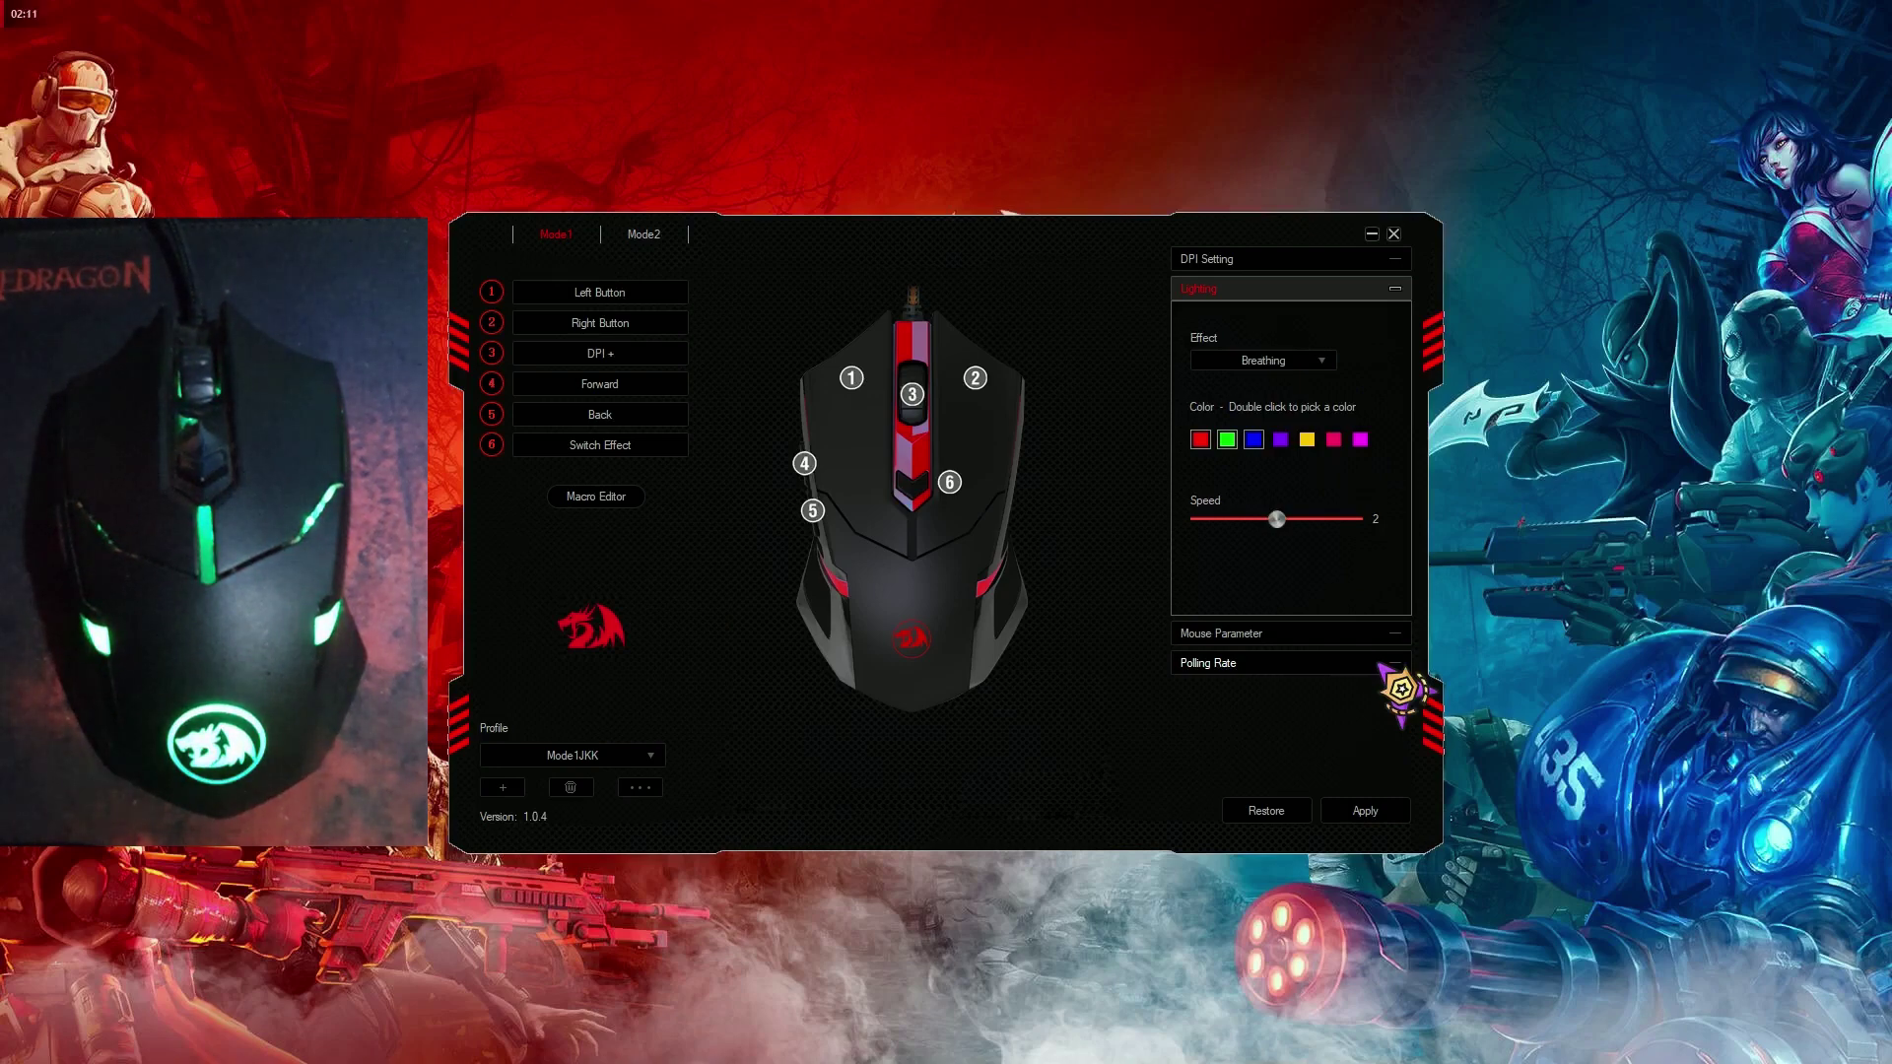
Apply Tail lighting at speed 2, then select the Neon effect
left_click(1288, 361)
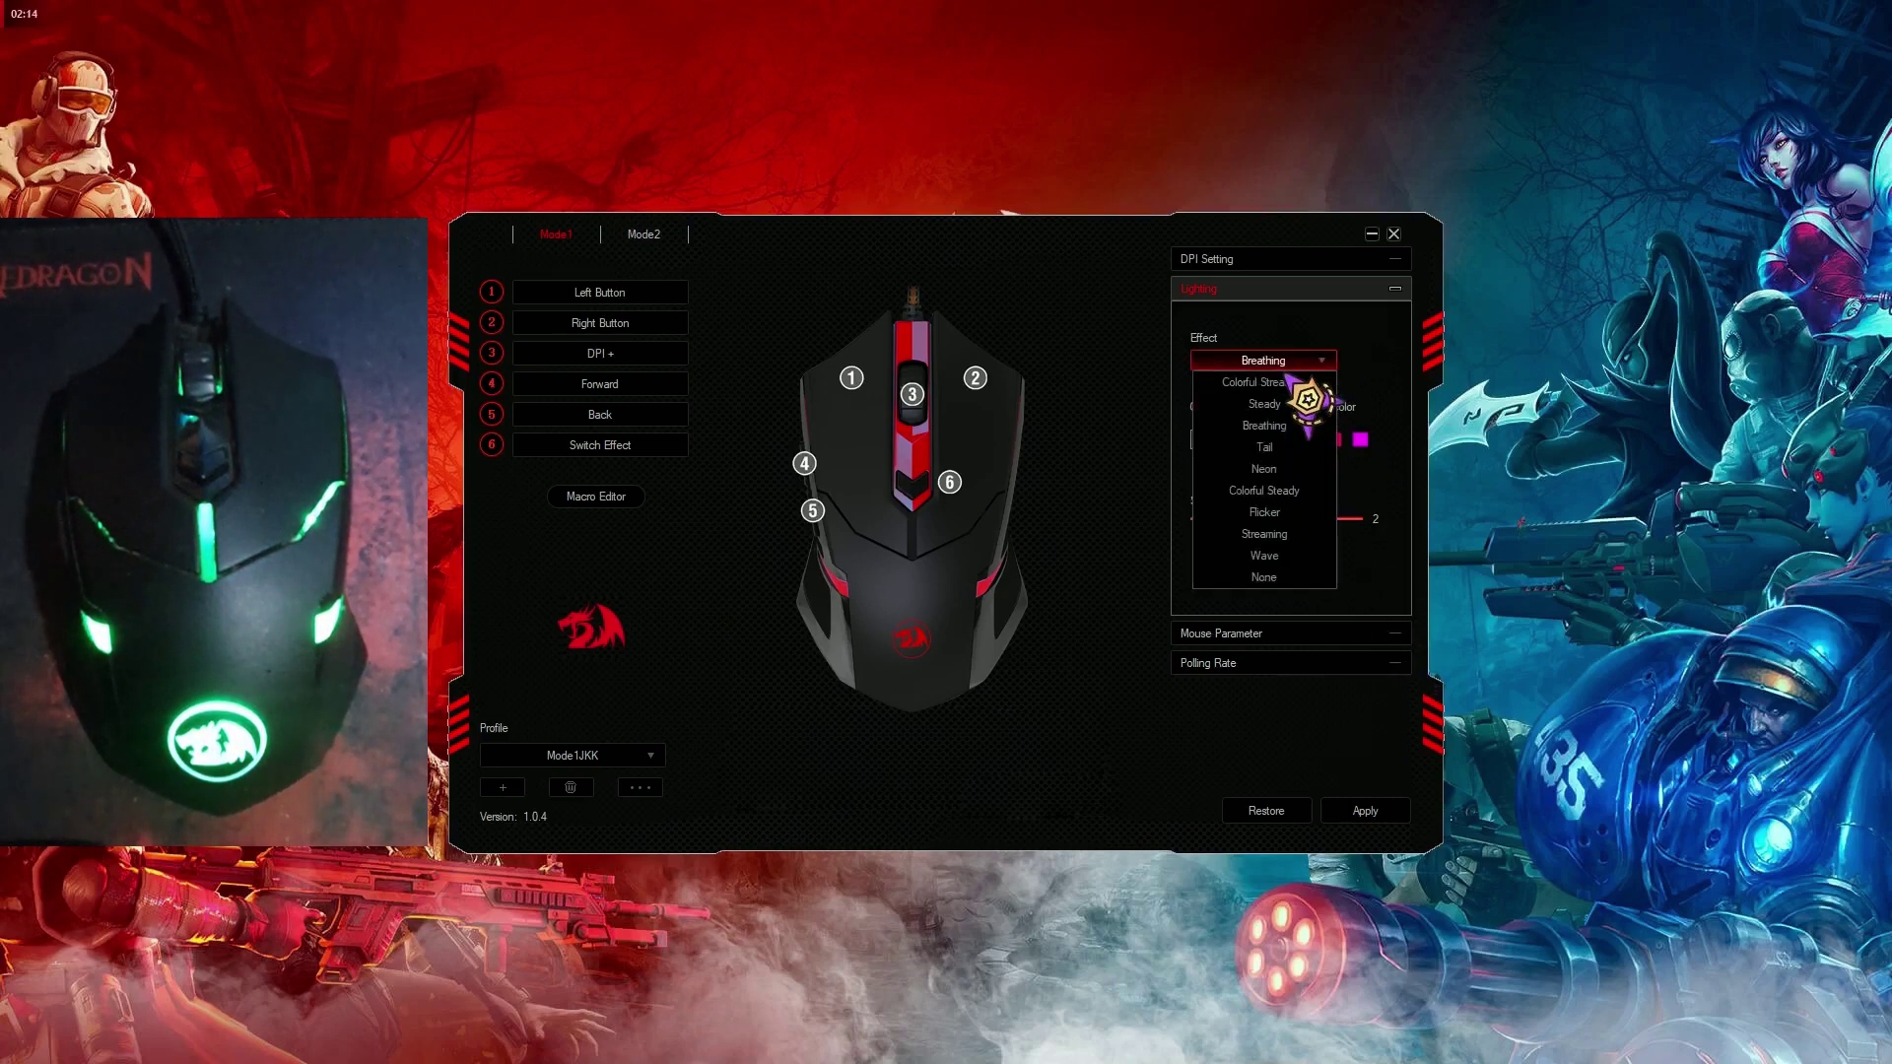
left_click(1287, 450)
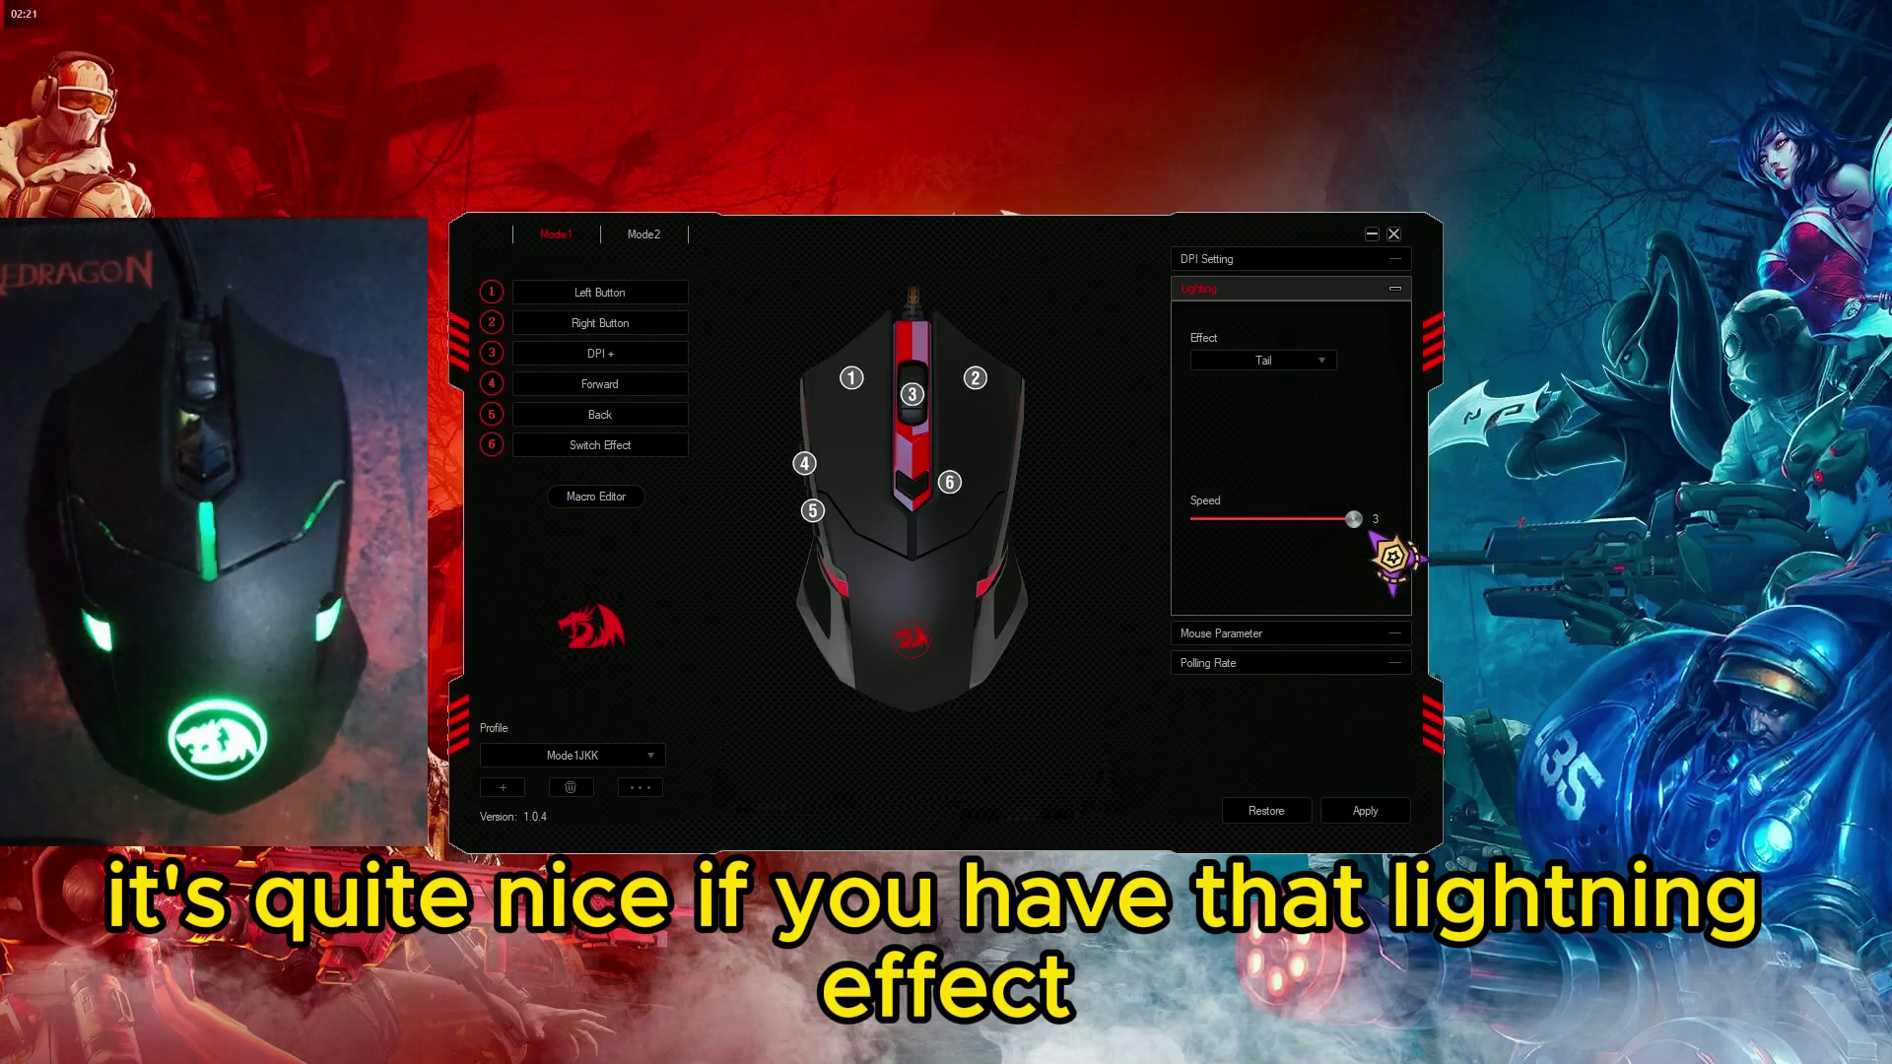
left_click_drag(1365, 522, 1277, 519)
left_click(1380, 811)
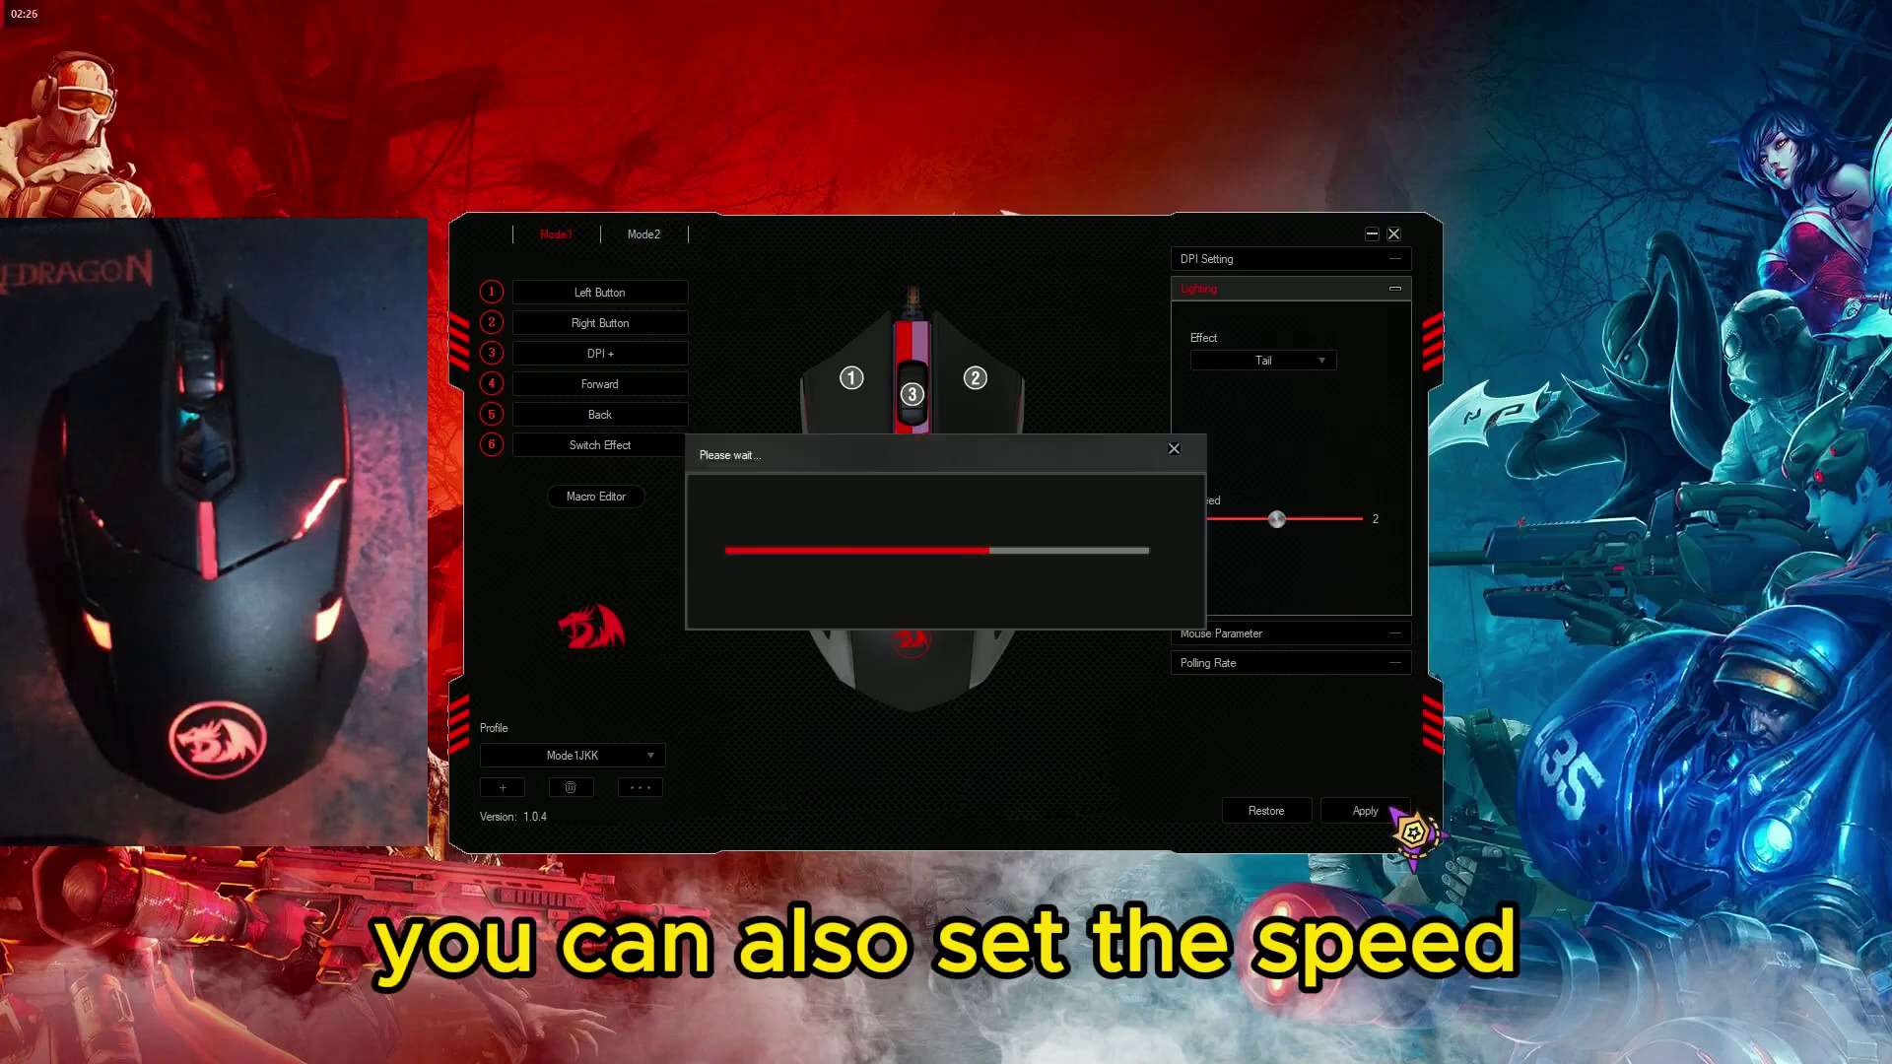
left_click(1271, 361)
left_click(1271, 471)
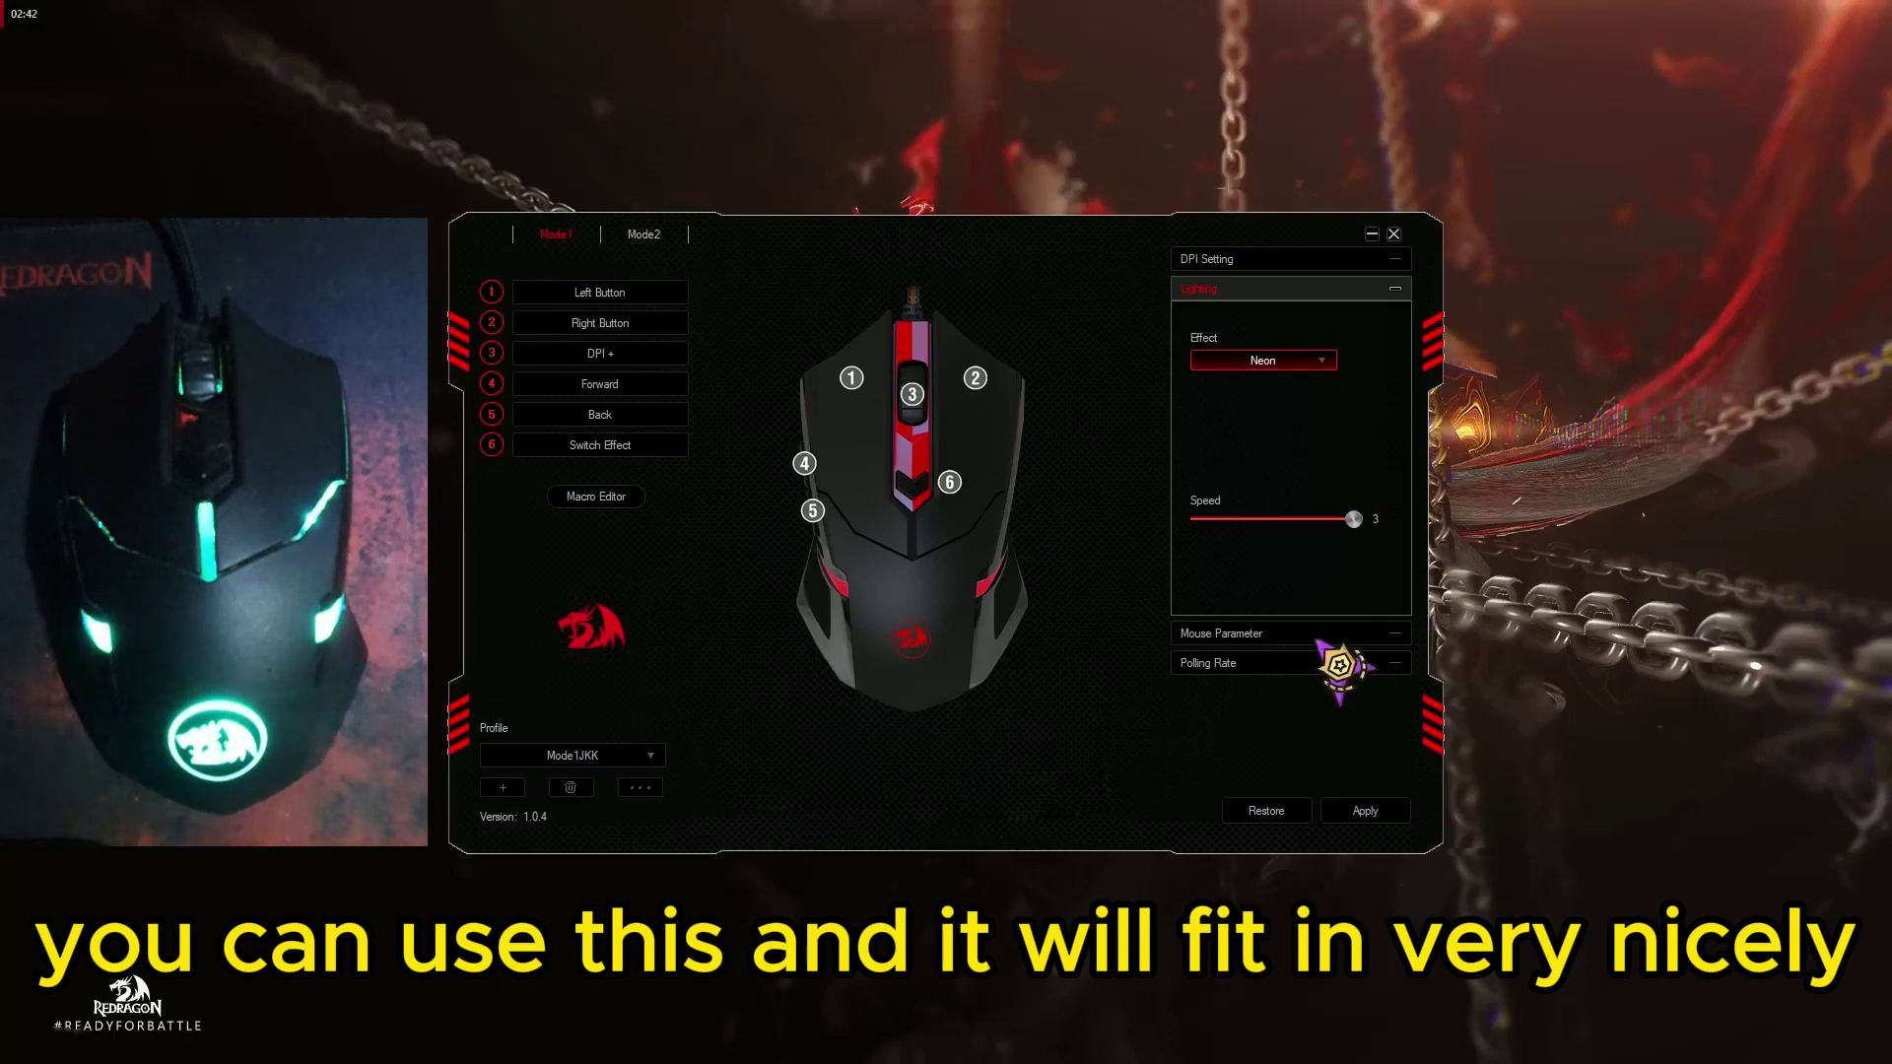
Apply the Neon effect, then apply Colorful Steady lighting
left_click(1364, 810)
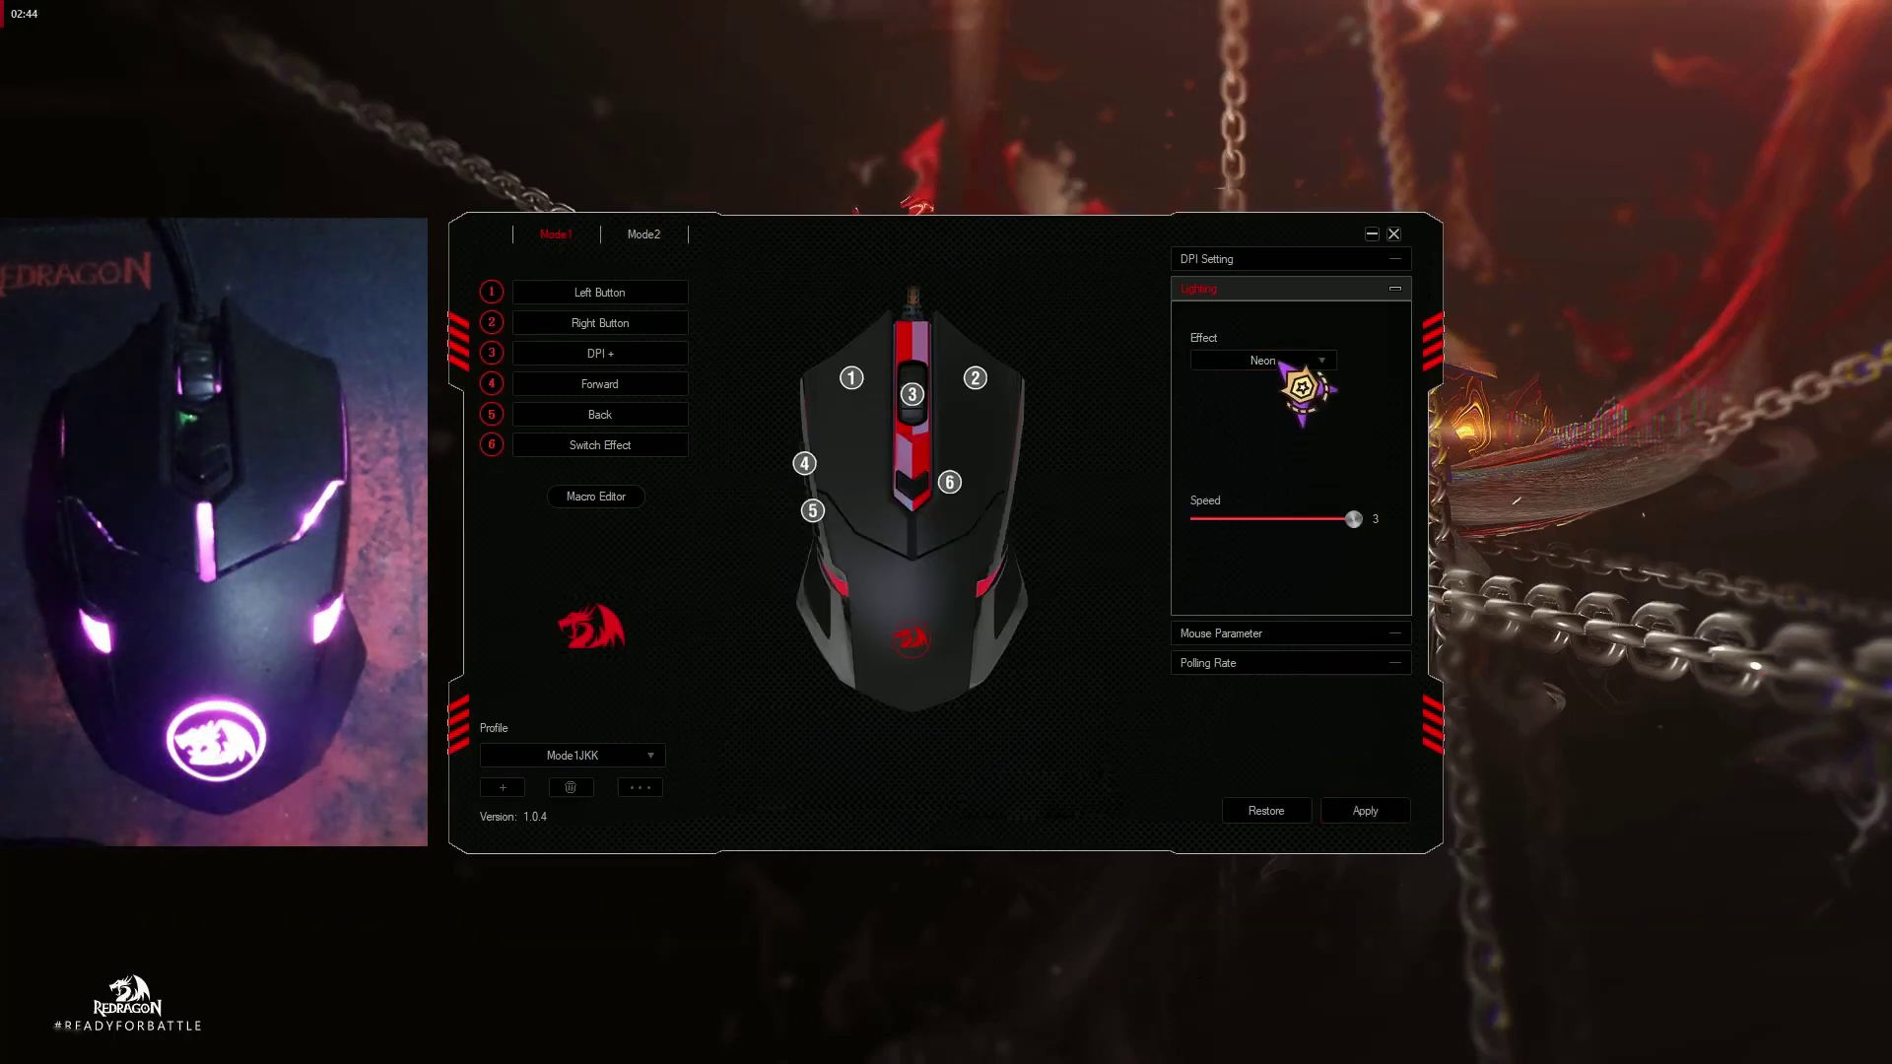
left_click(1280, 362)
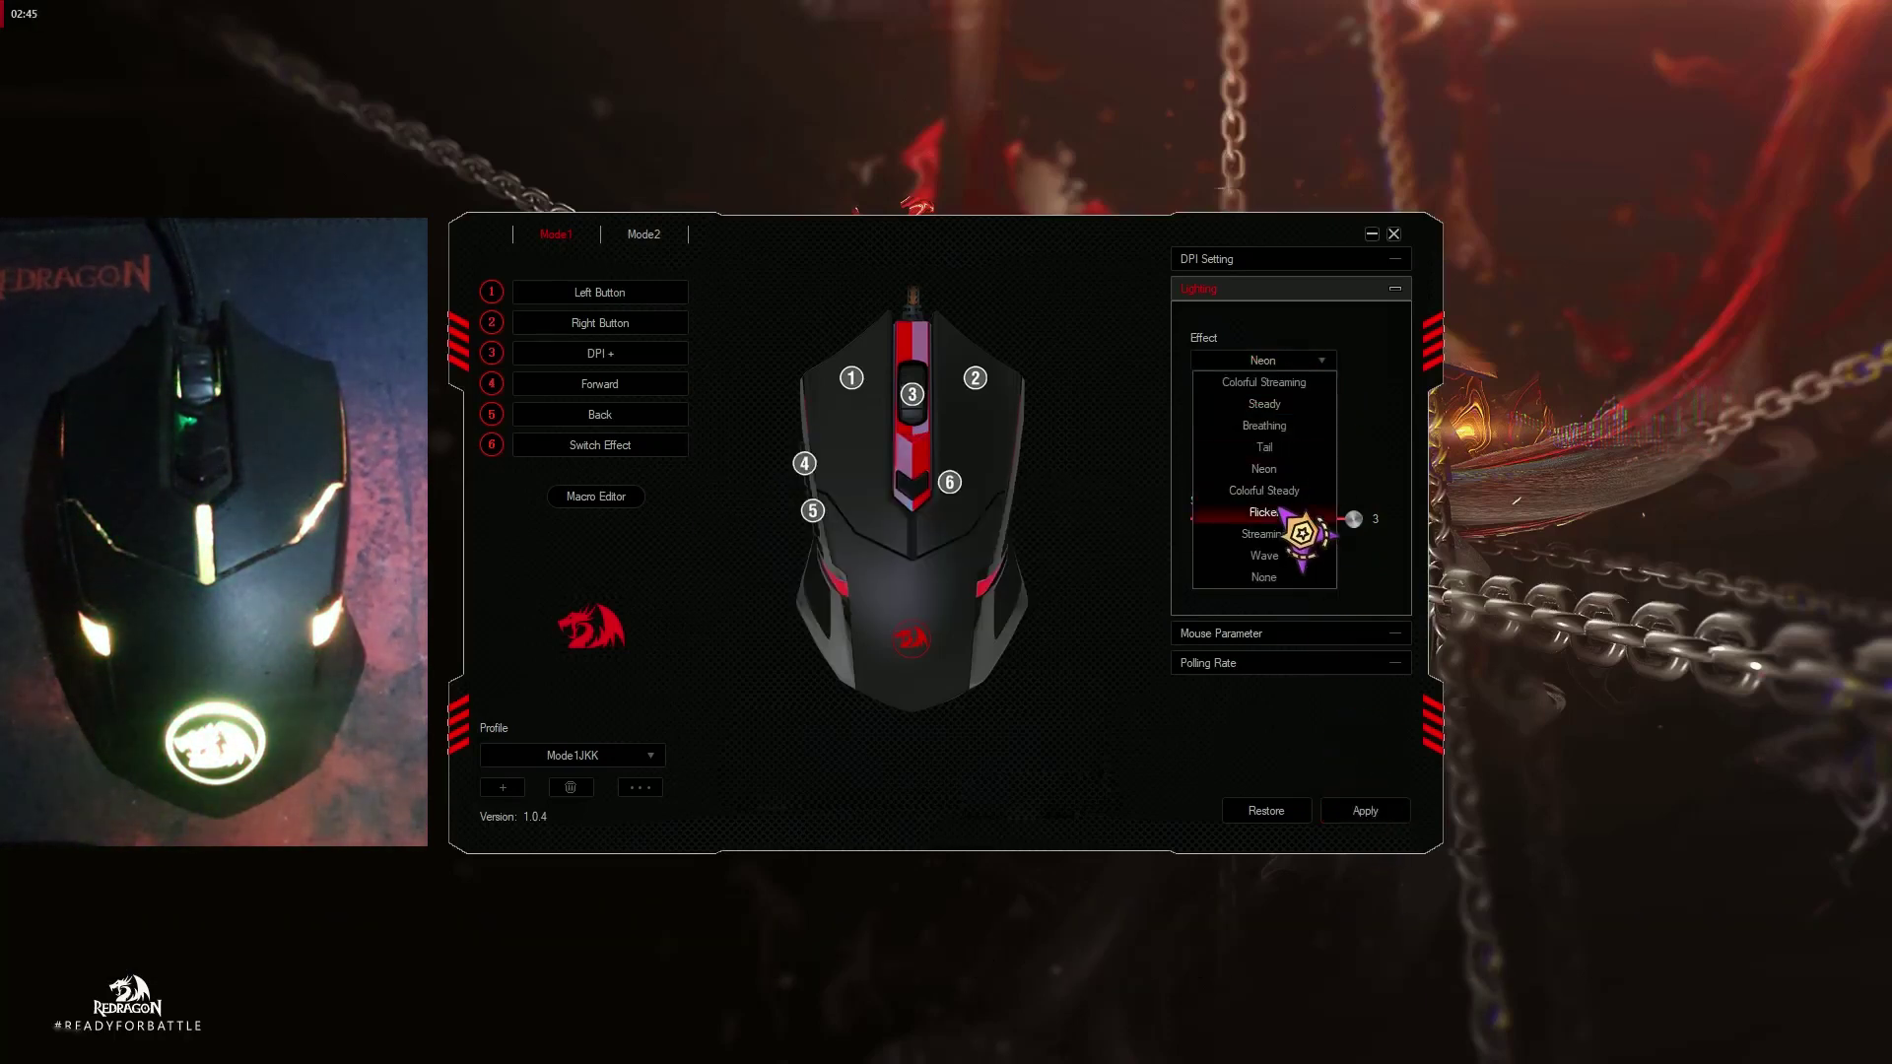
left_click(1271, 491)
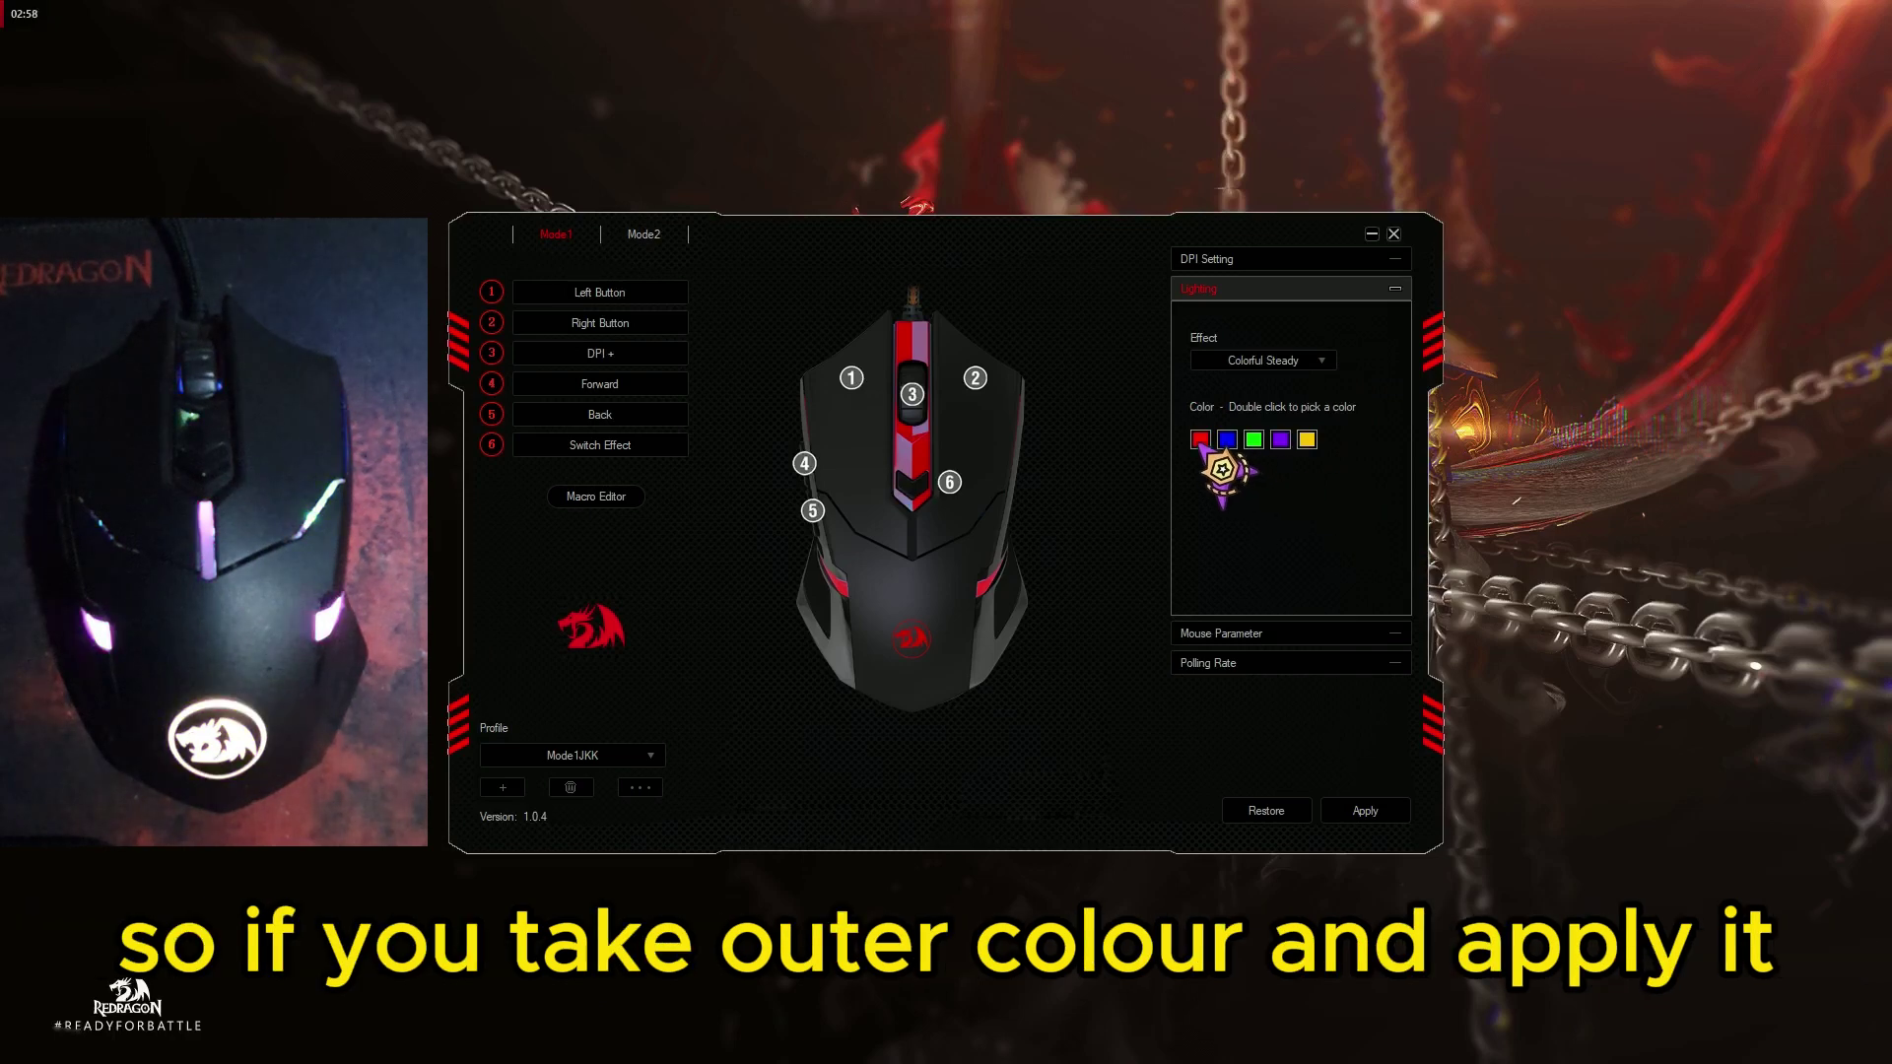
left_click(1362, 814)
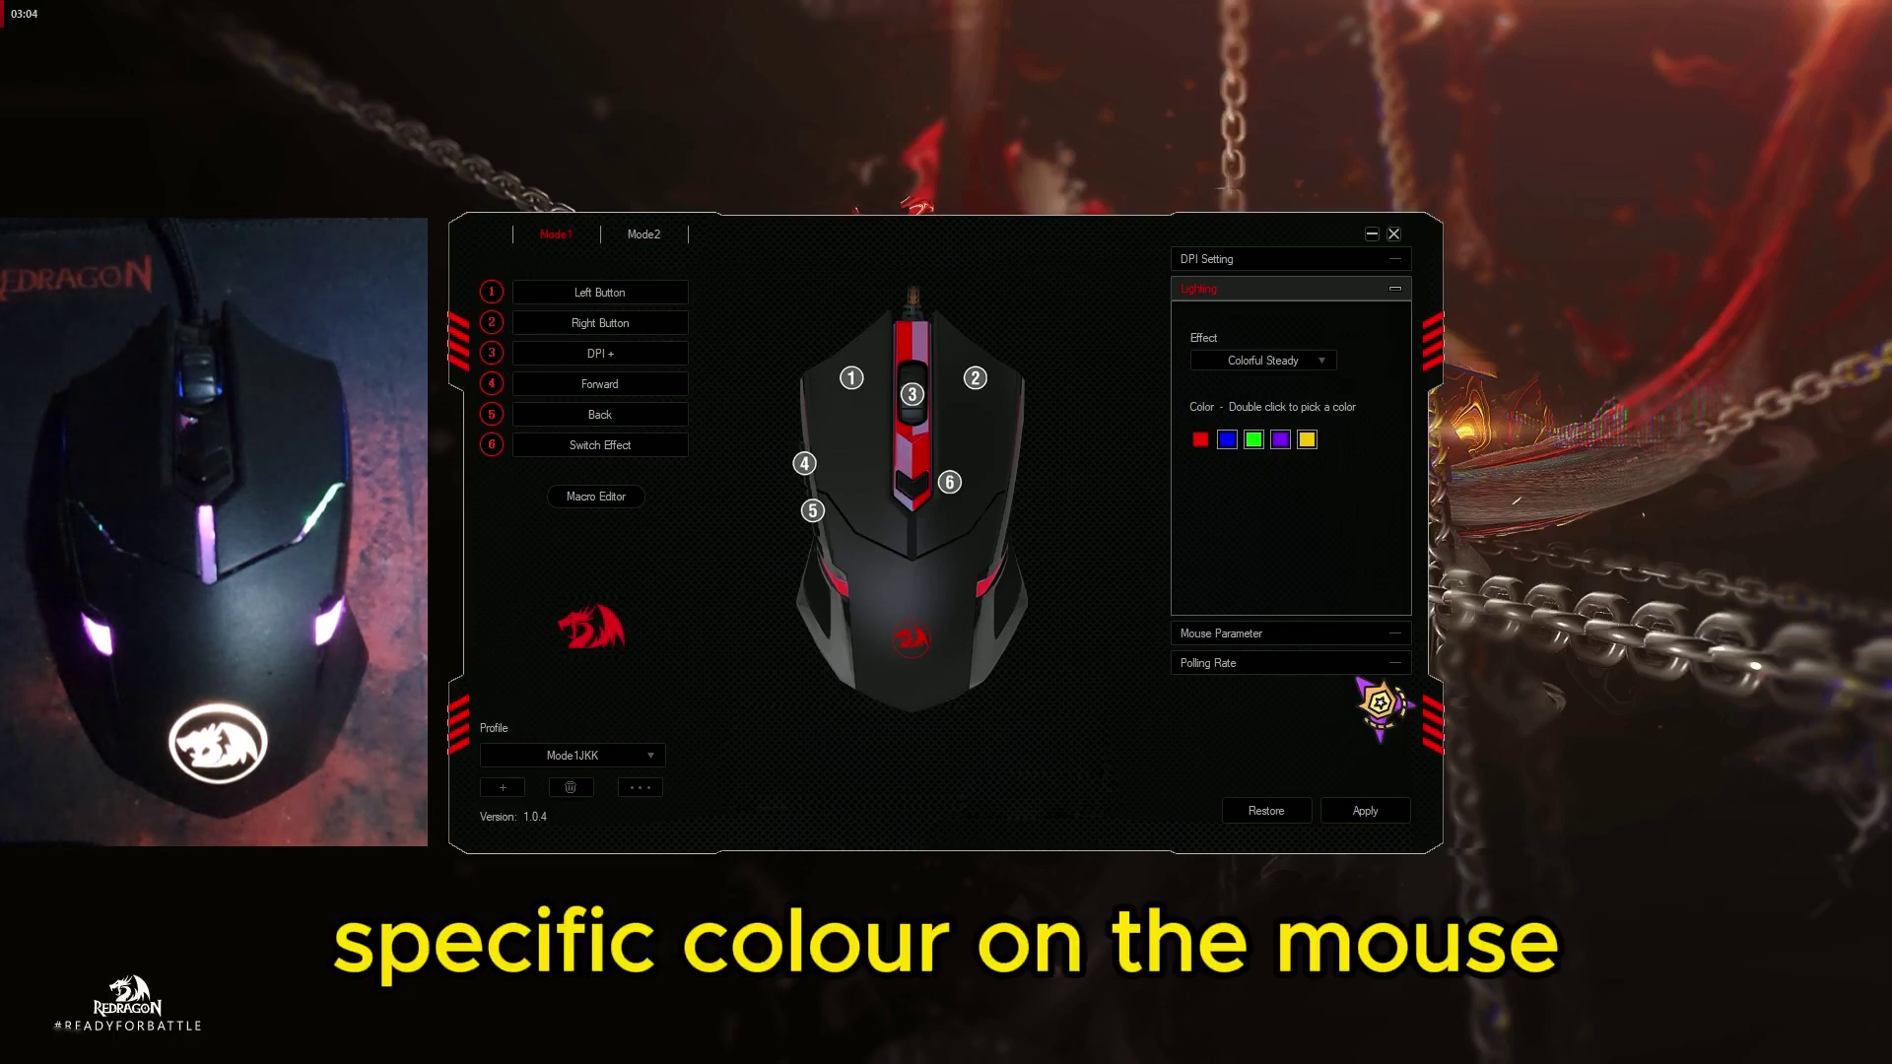
Select the Flicker effect with a blue colour
left_click(1271, 361)
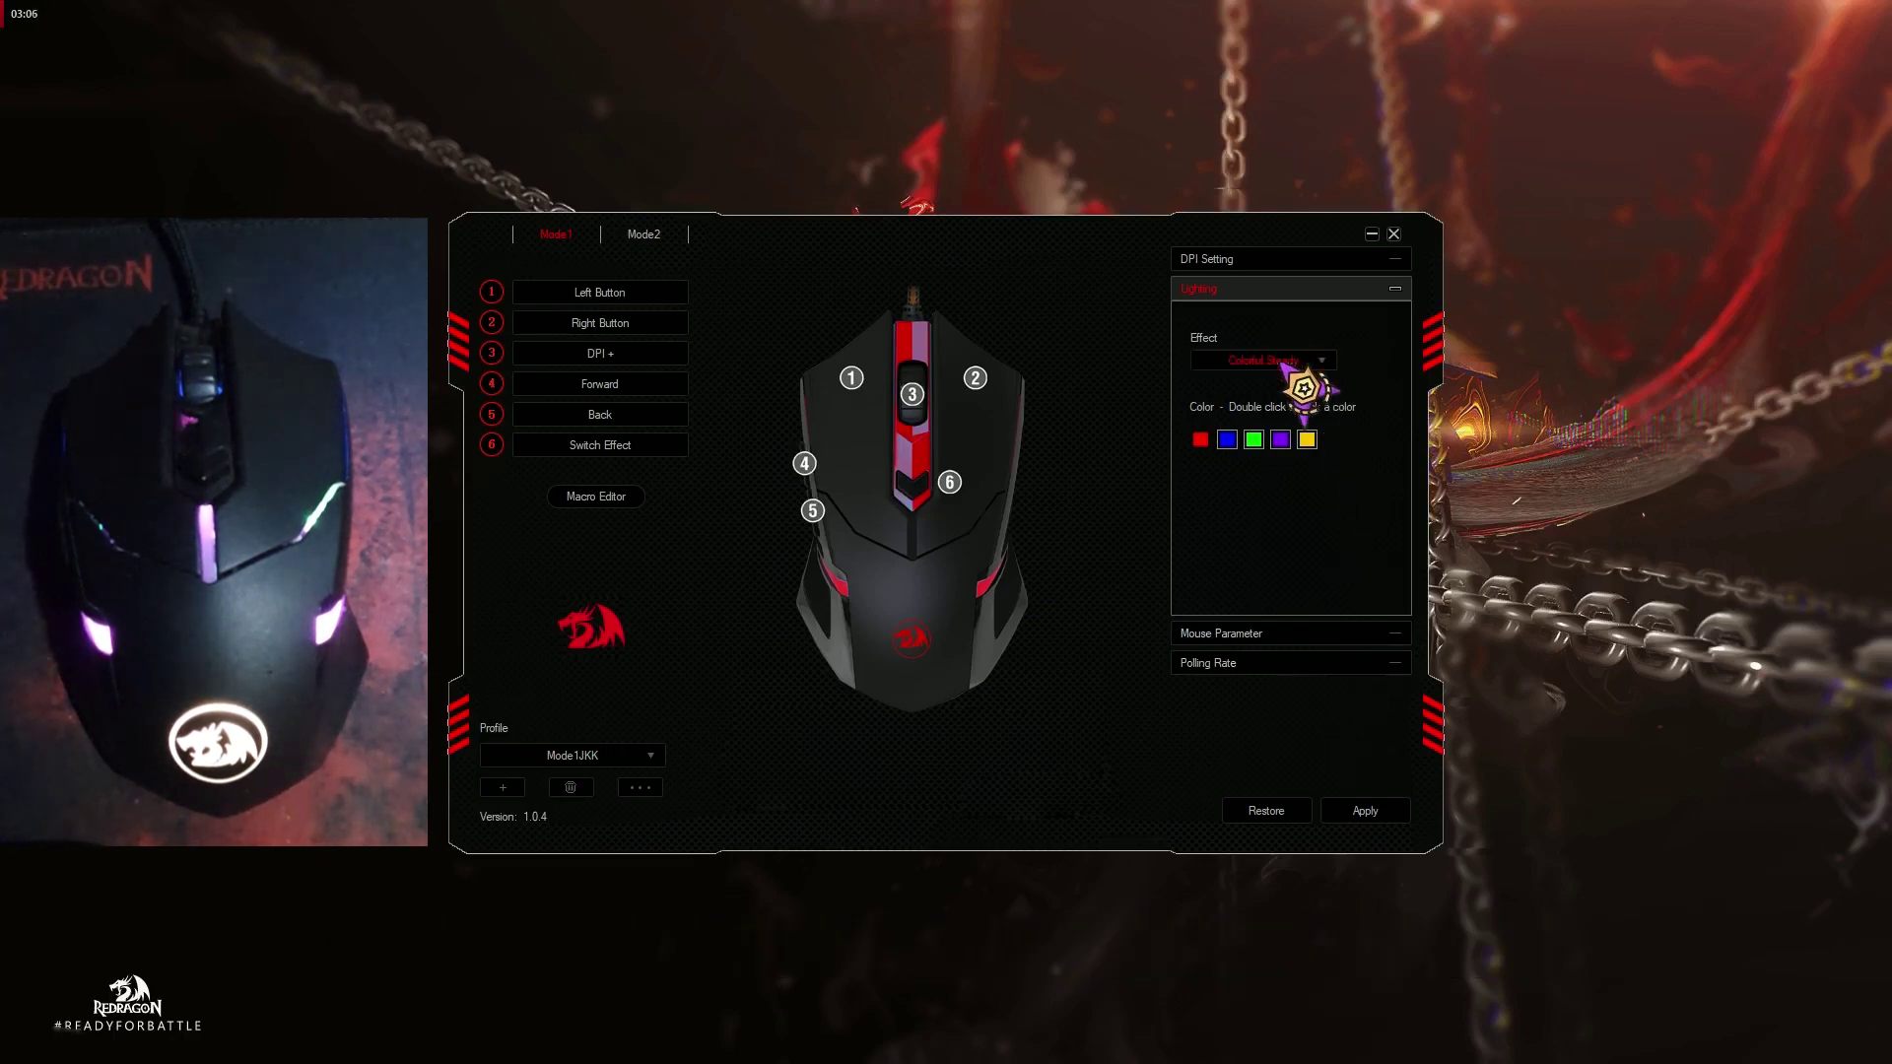
left_click(1330, 512)
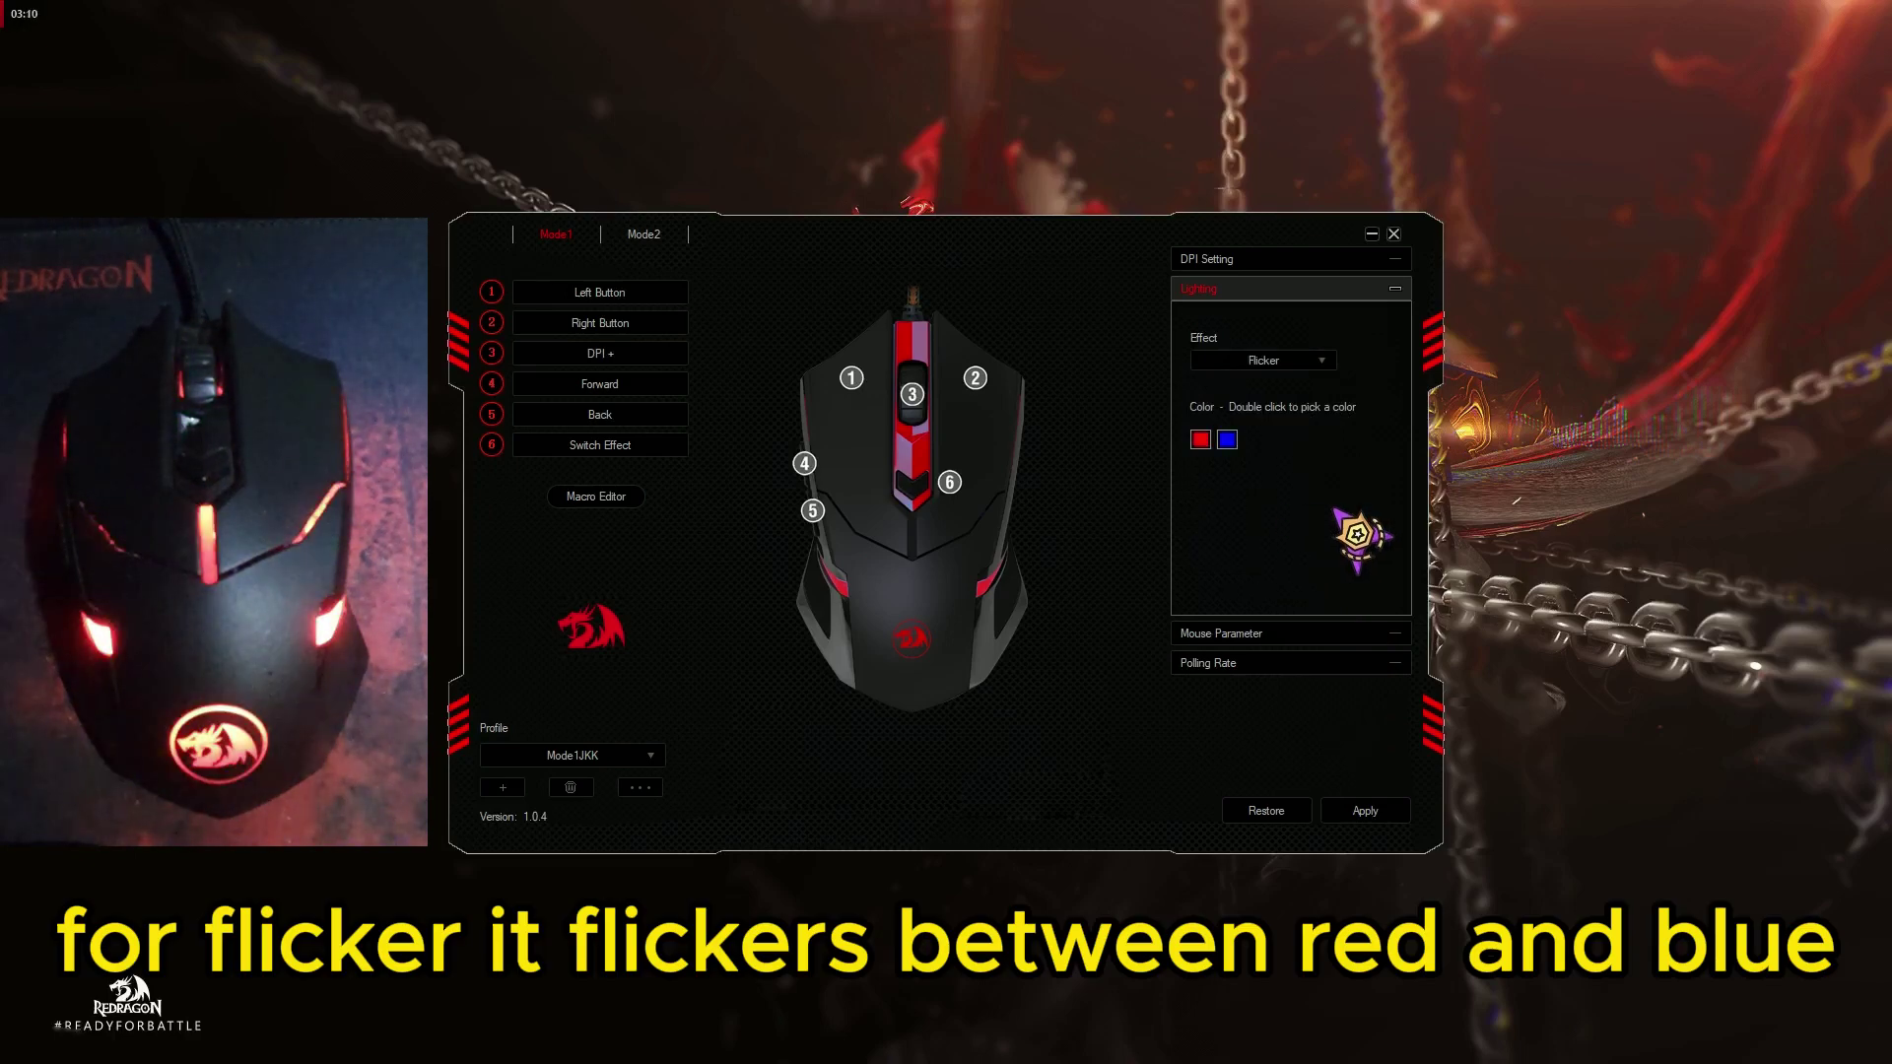
left_click(1227, 440)
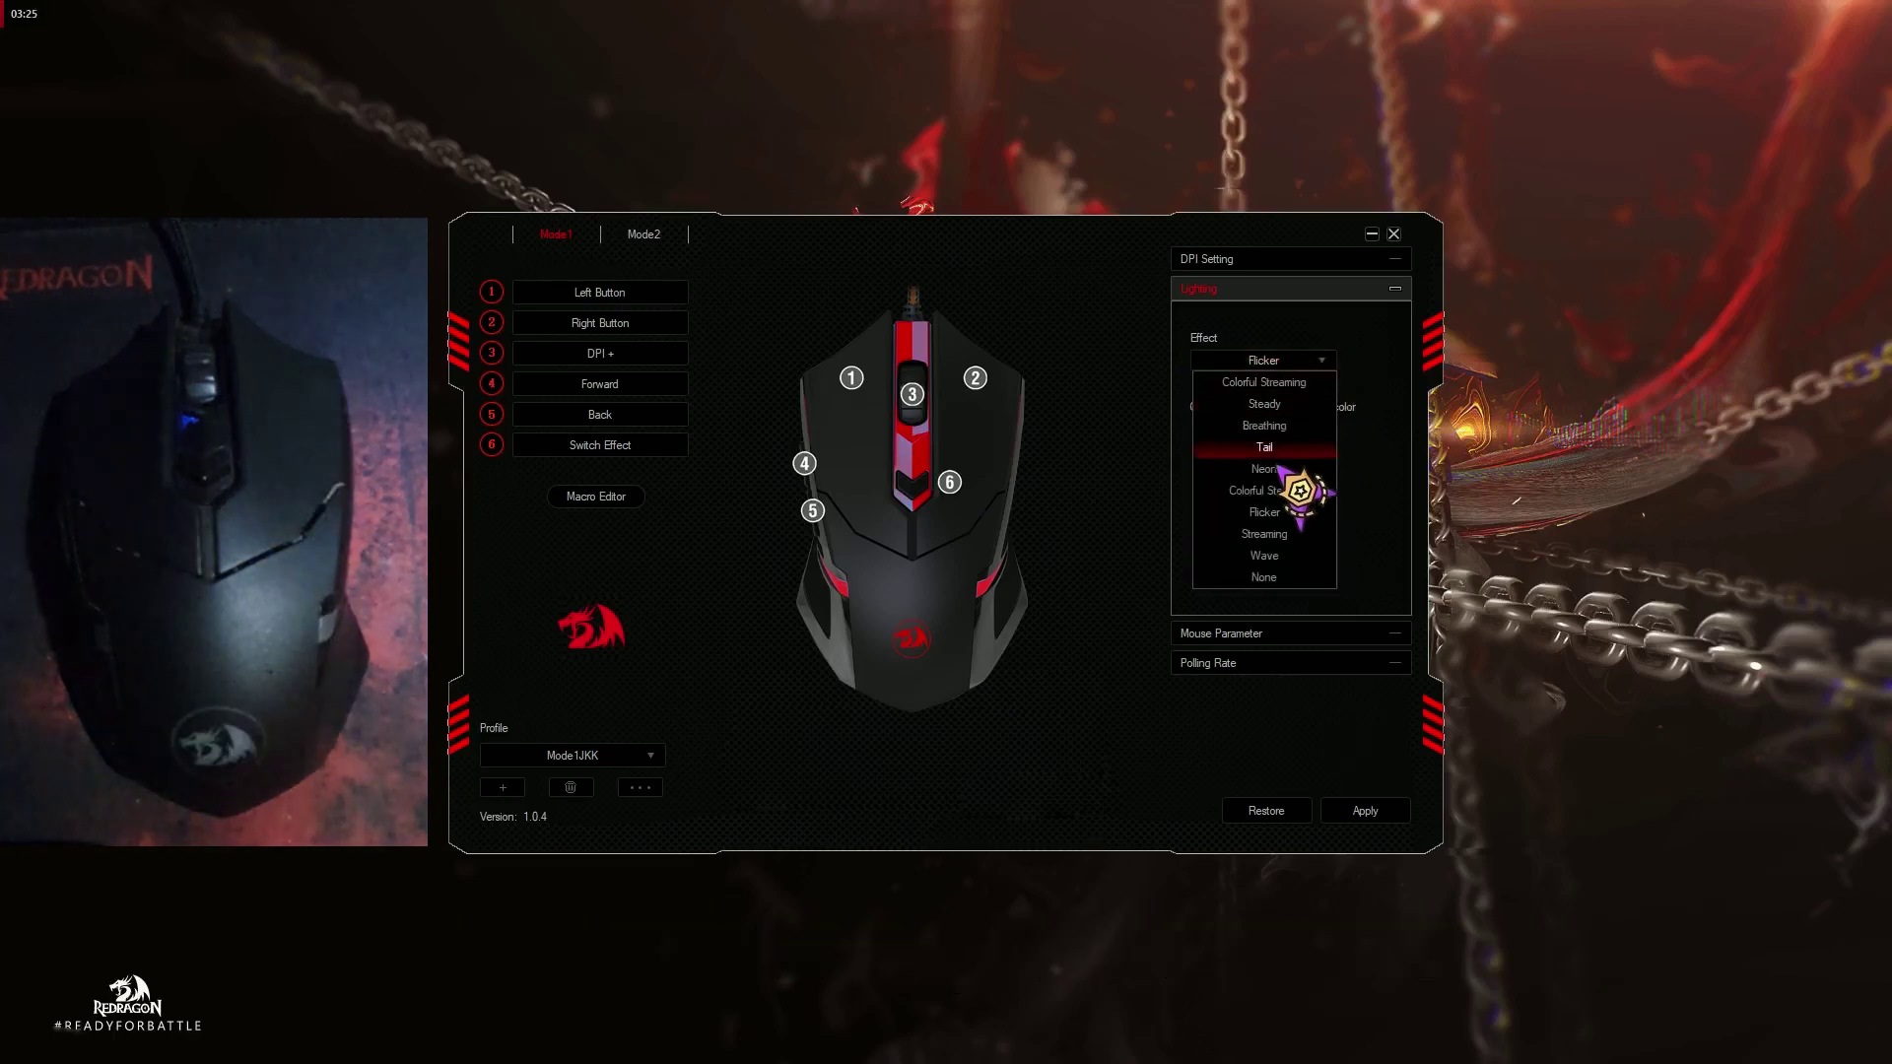
Apply the Streaming effect with its speed lowered from 3 to 2
left_click(1281, 533)
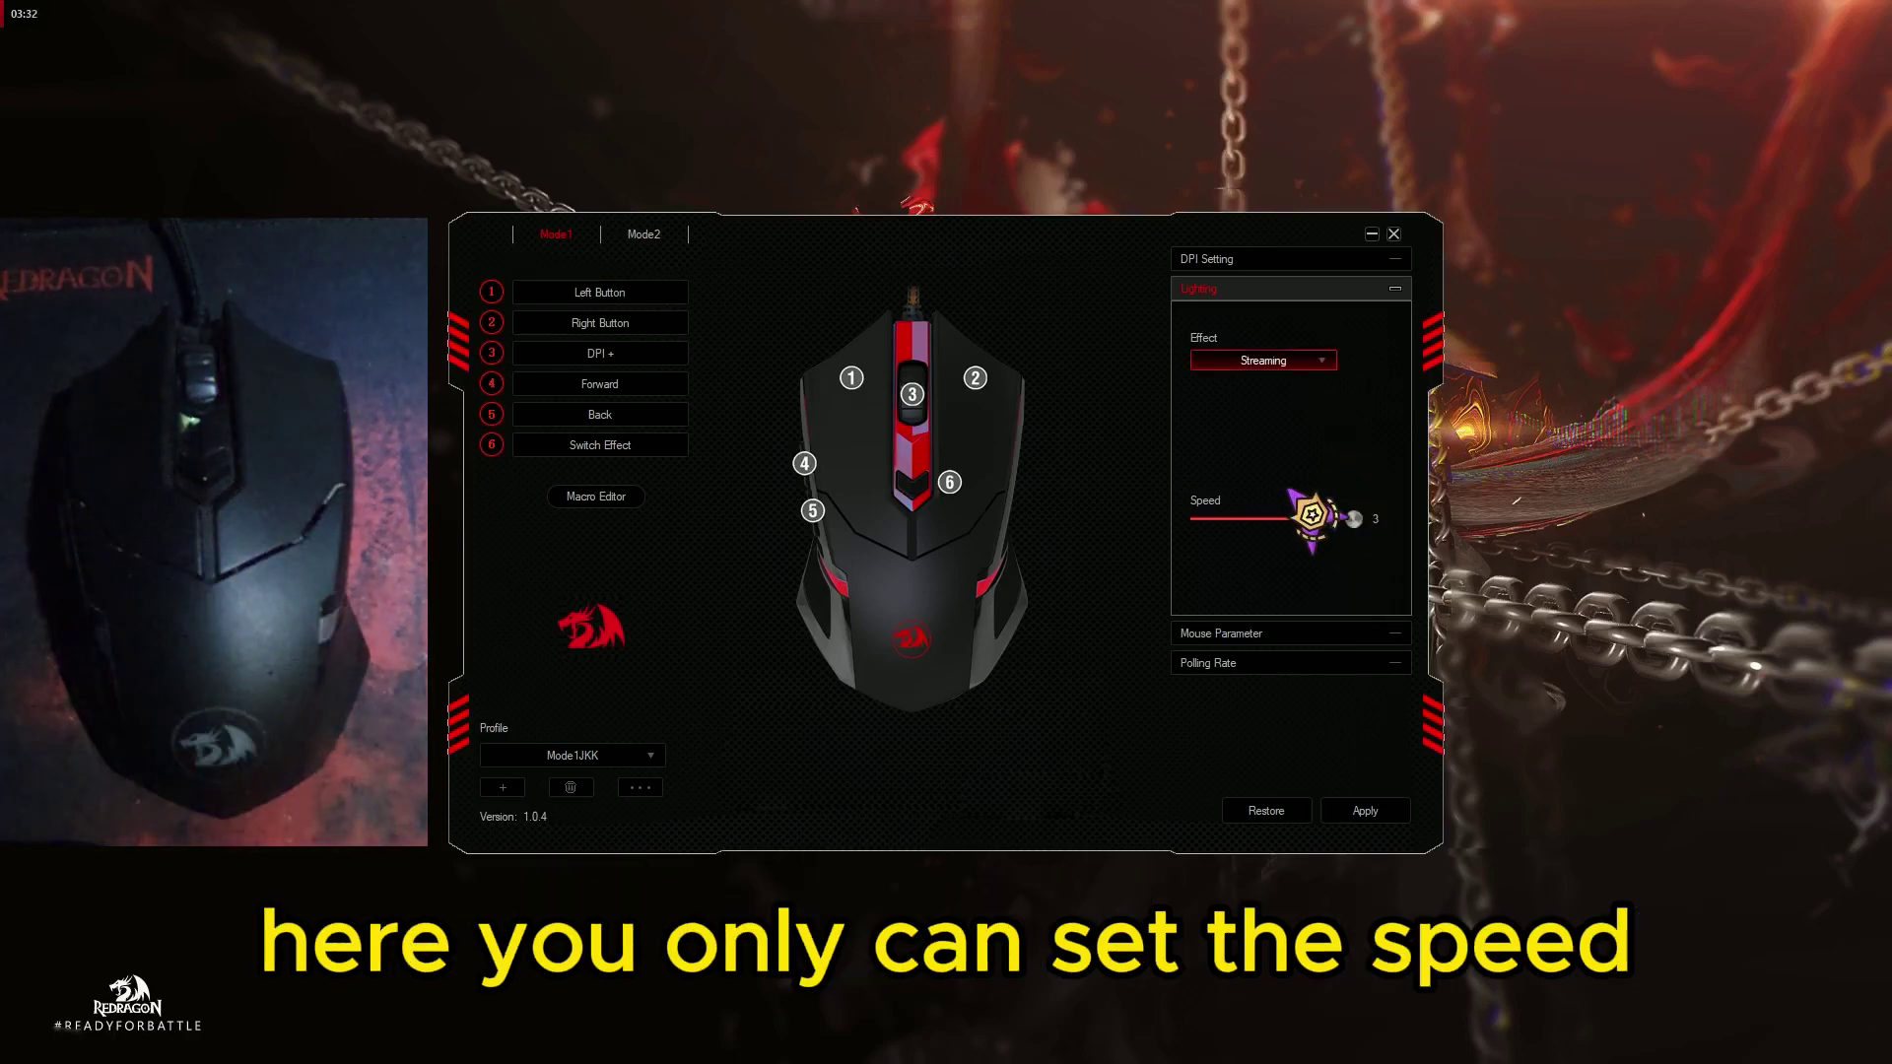
left_click_drag(1352, 519, 1277, 520)
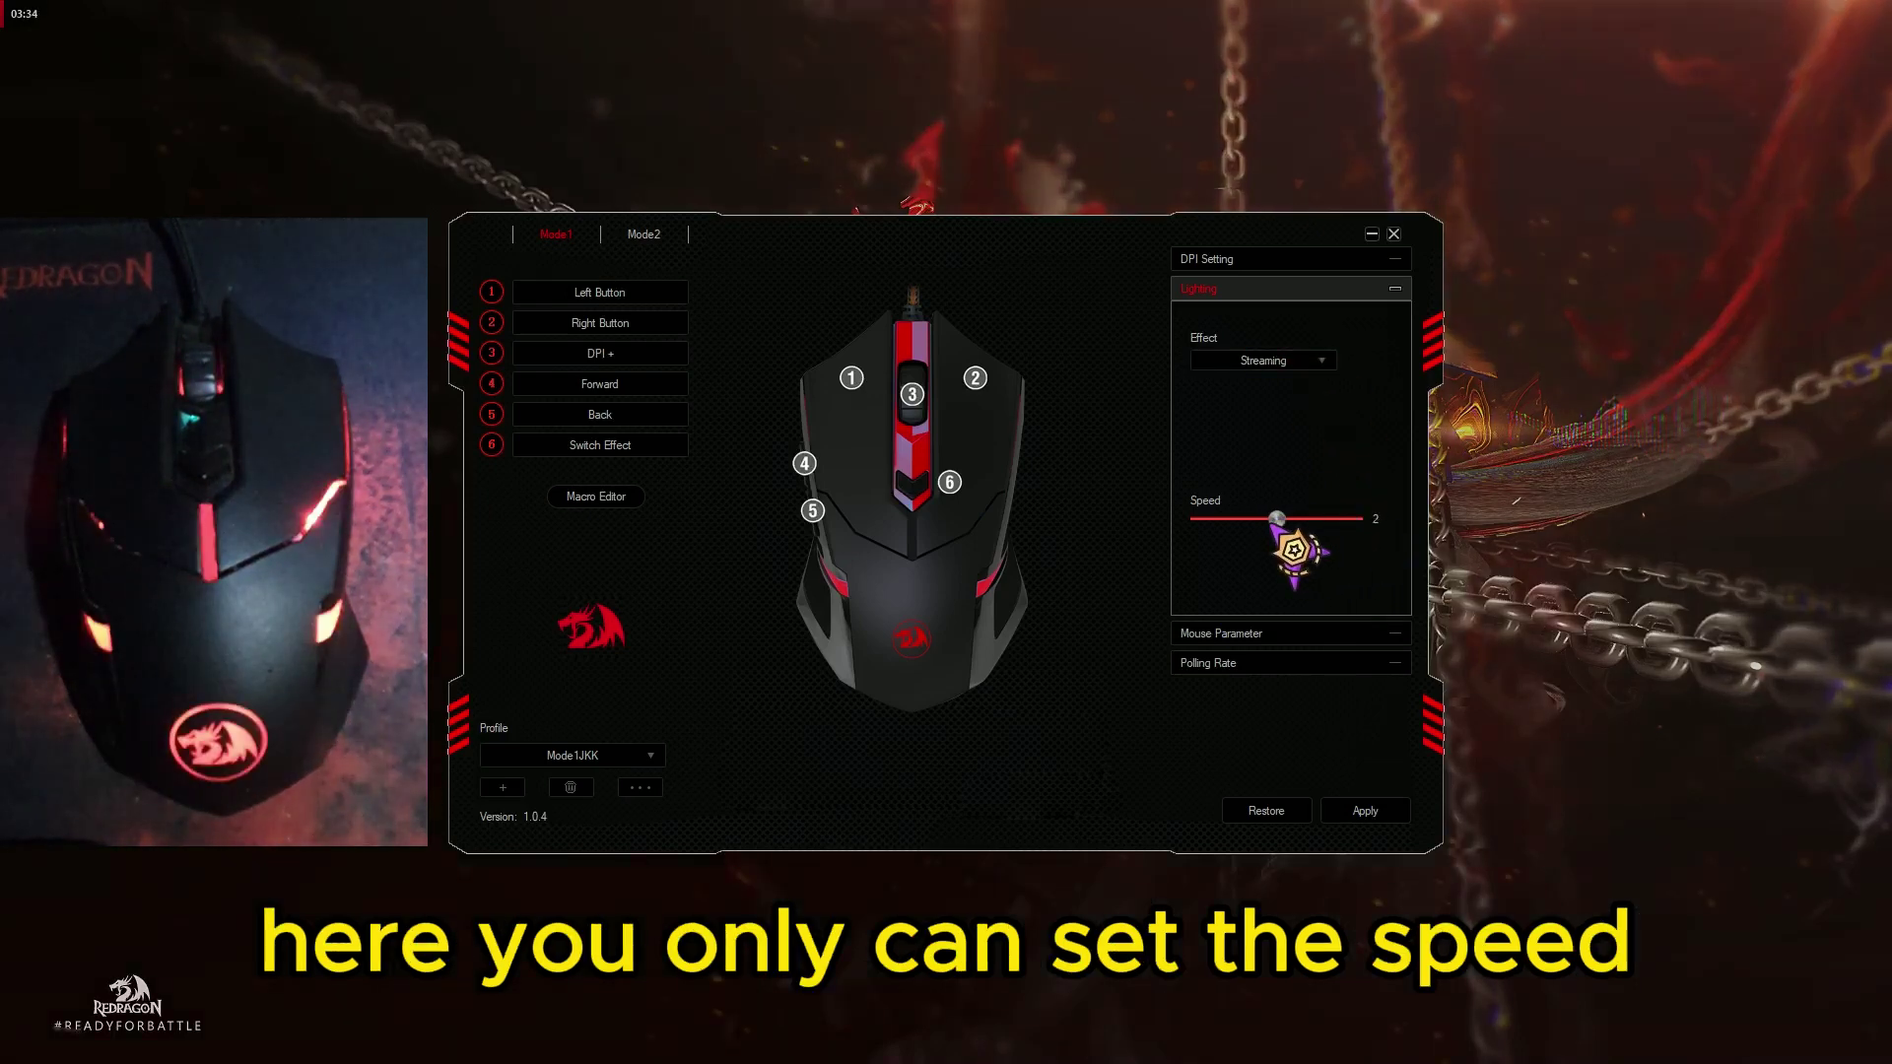
left_click(1390, 817)
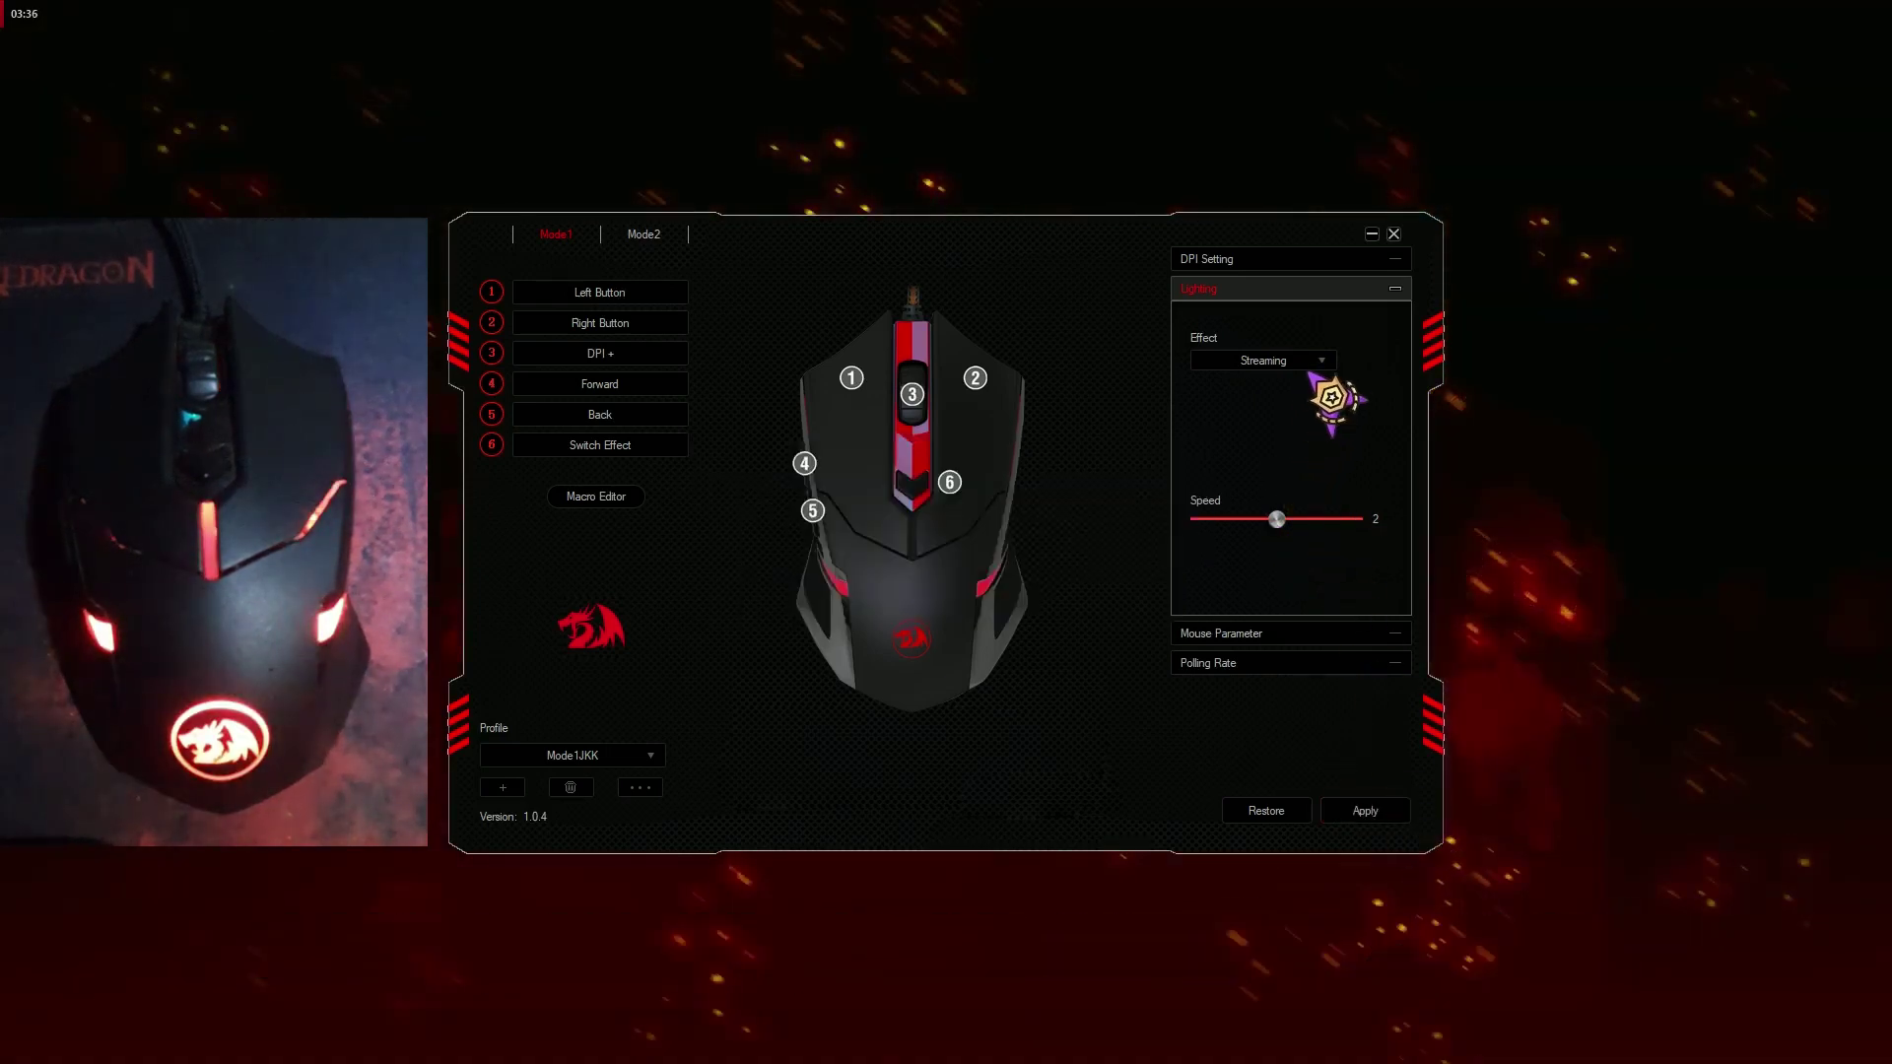
Apply Wave lighting at speed 2
left_click(1320, 361)
left_click(1271, 555)
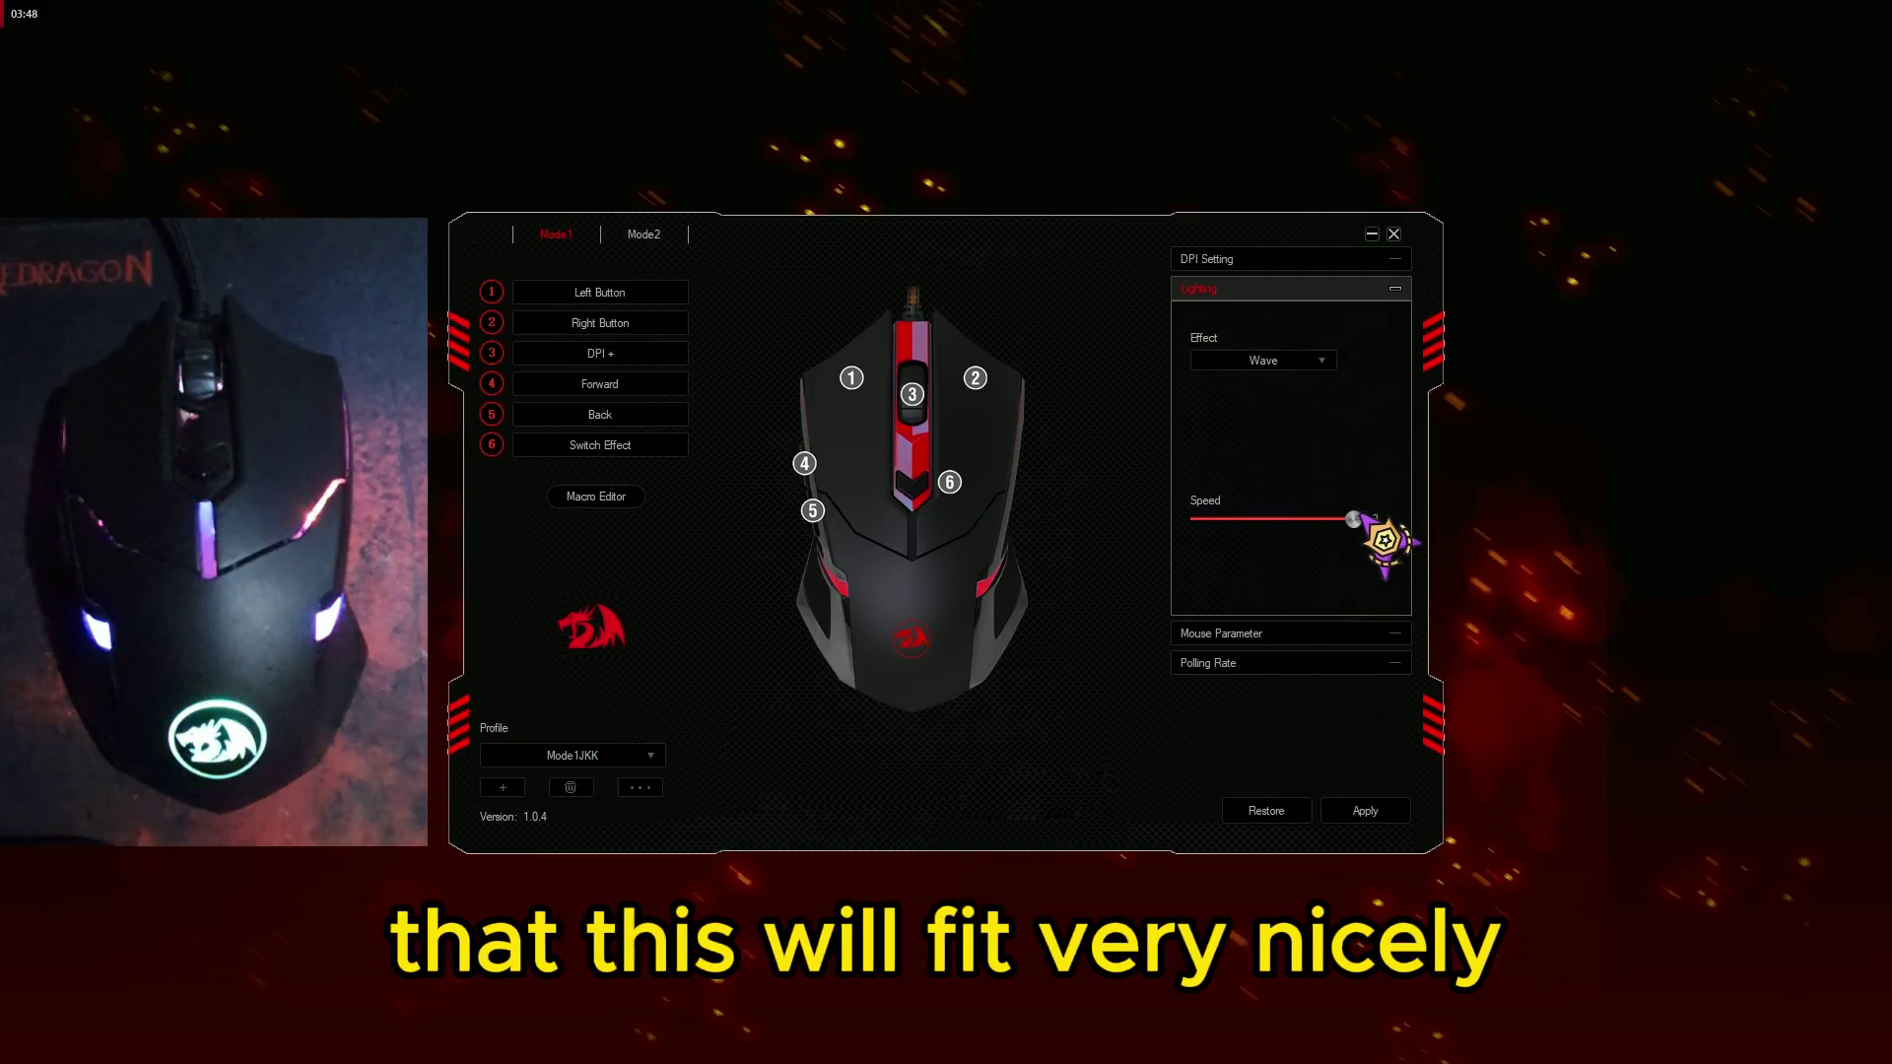
left_click_drag(1353, 518, 1276, 518)
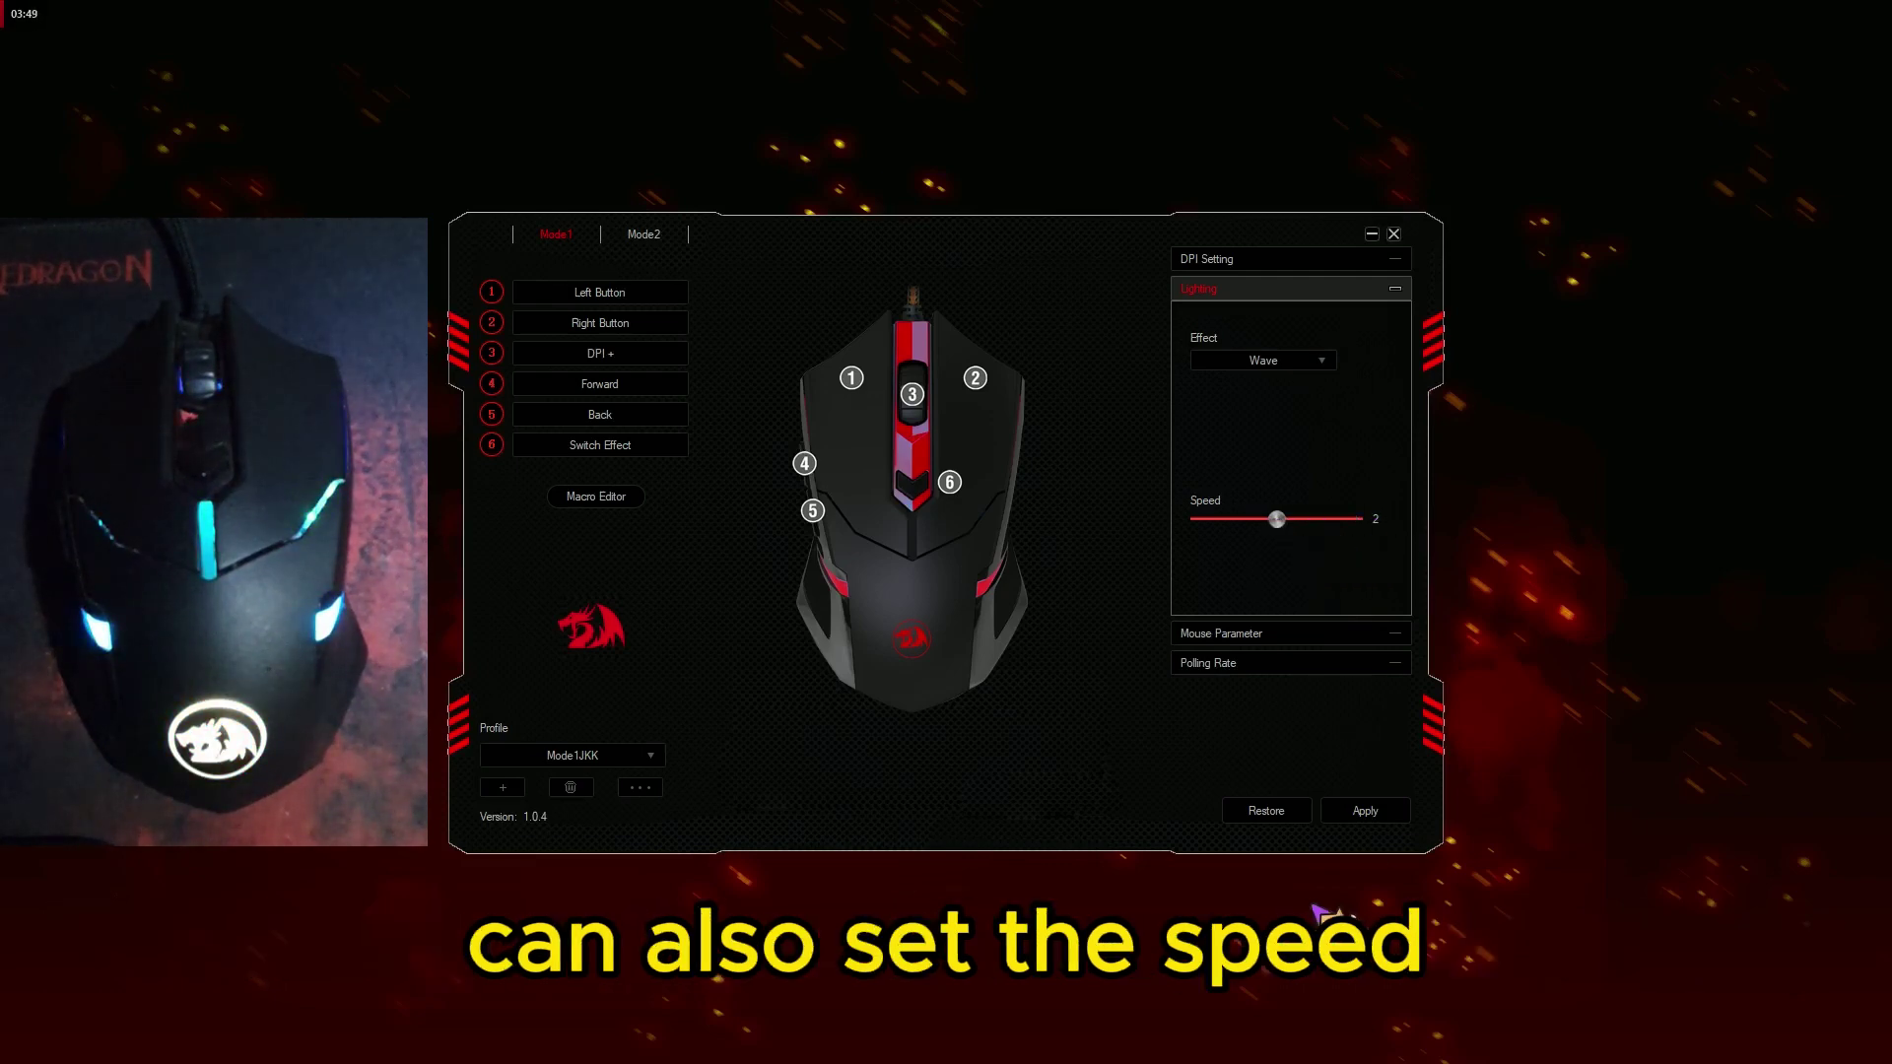
left_click(1365, 810)
Switch lighting to None, then Colorful Streaming, and show the mouse parameters (sensitivity 10)
left_click(1281, 364)
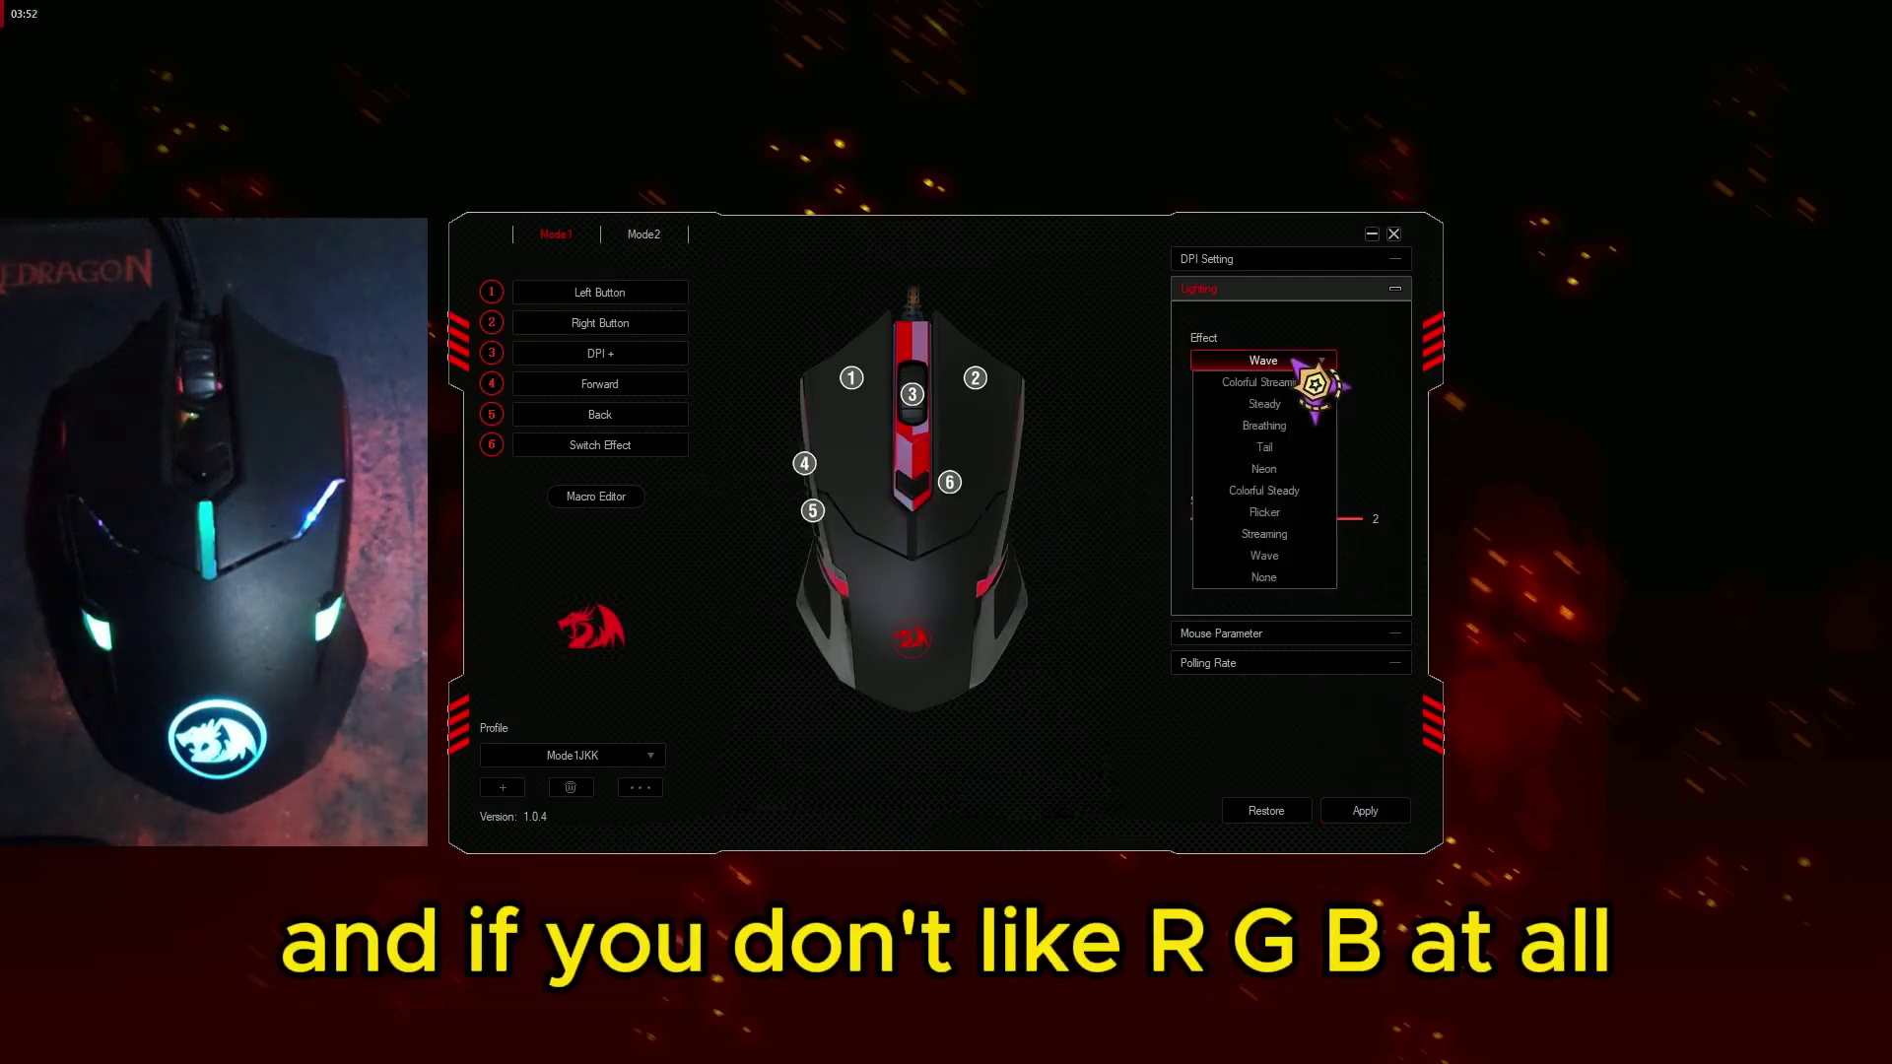
left_click(1271, 578)
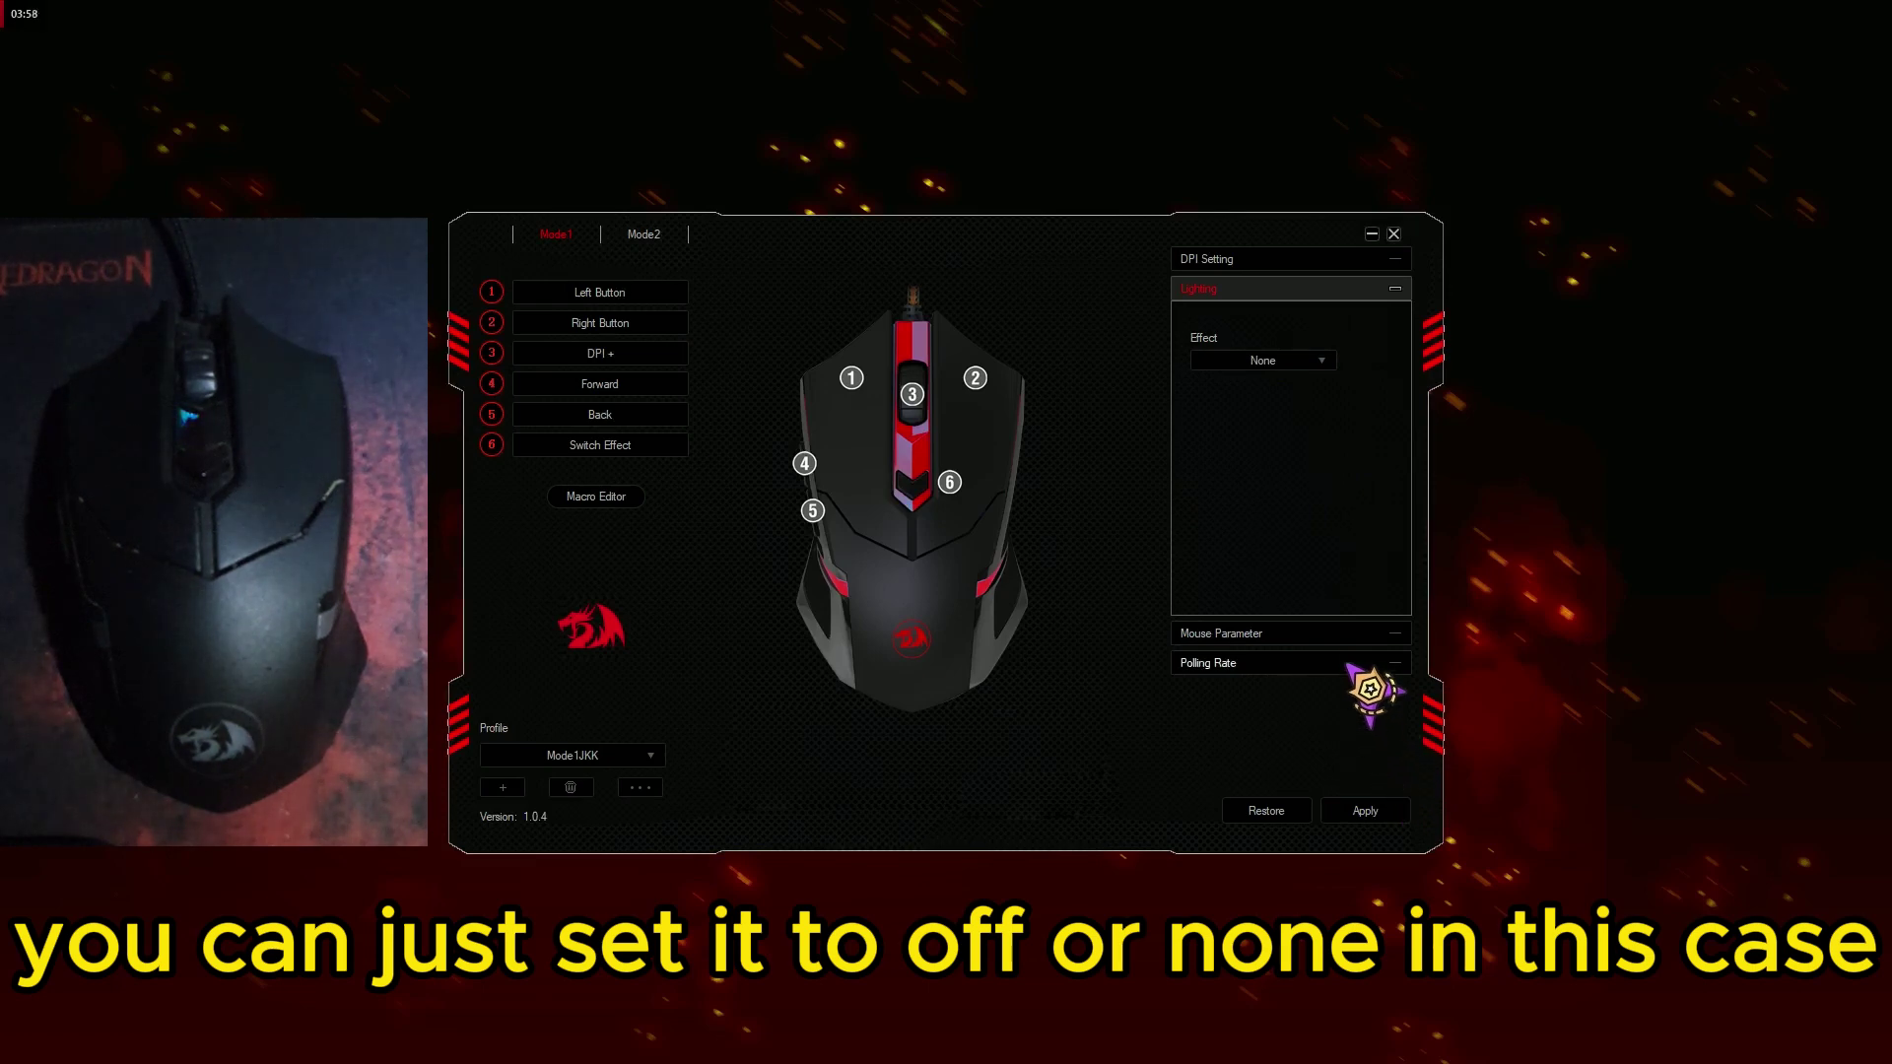
left_click(1266, 361)
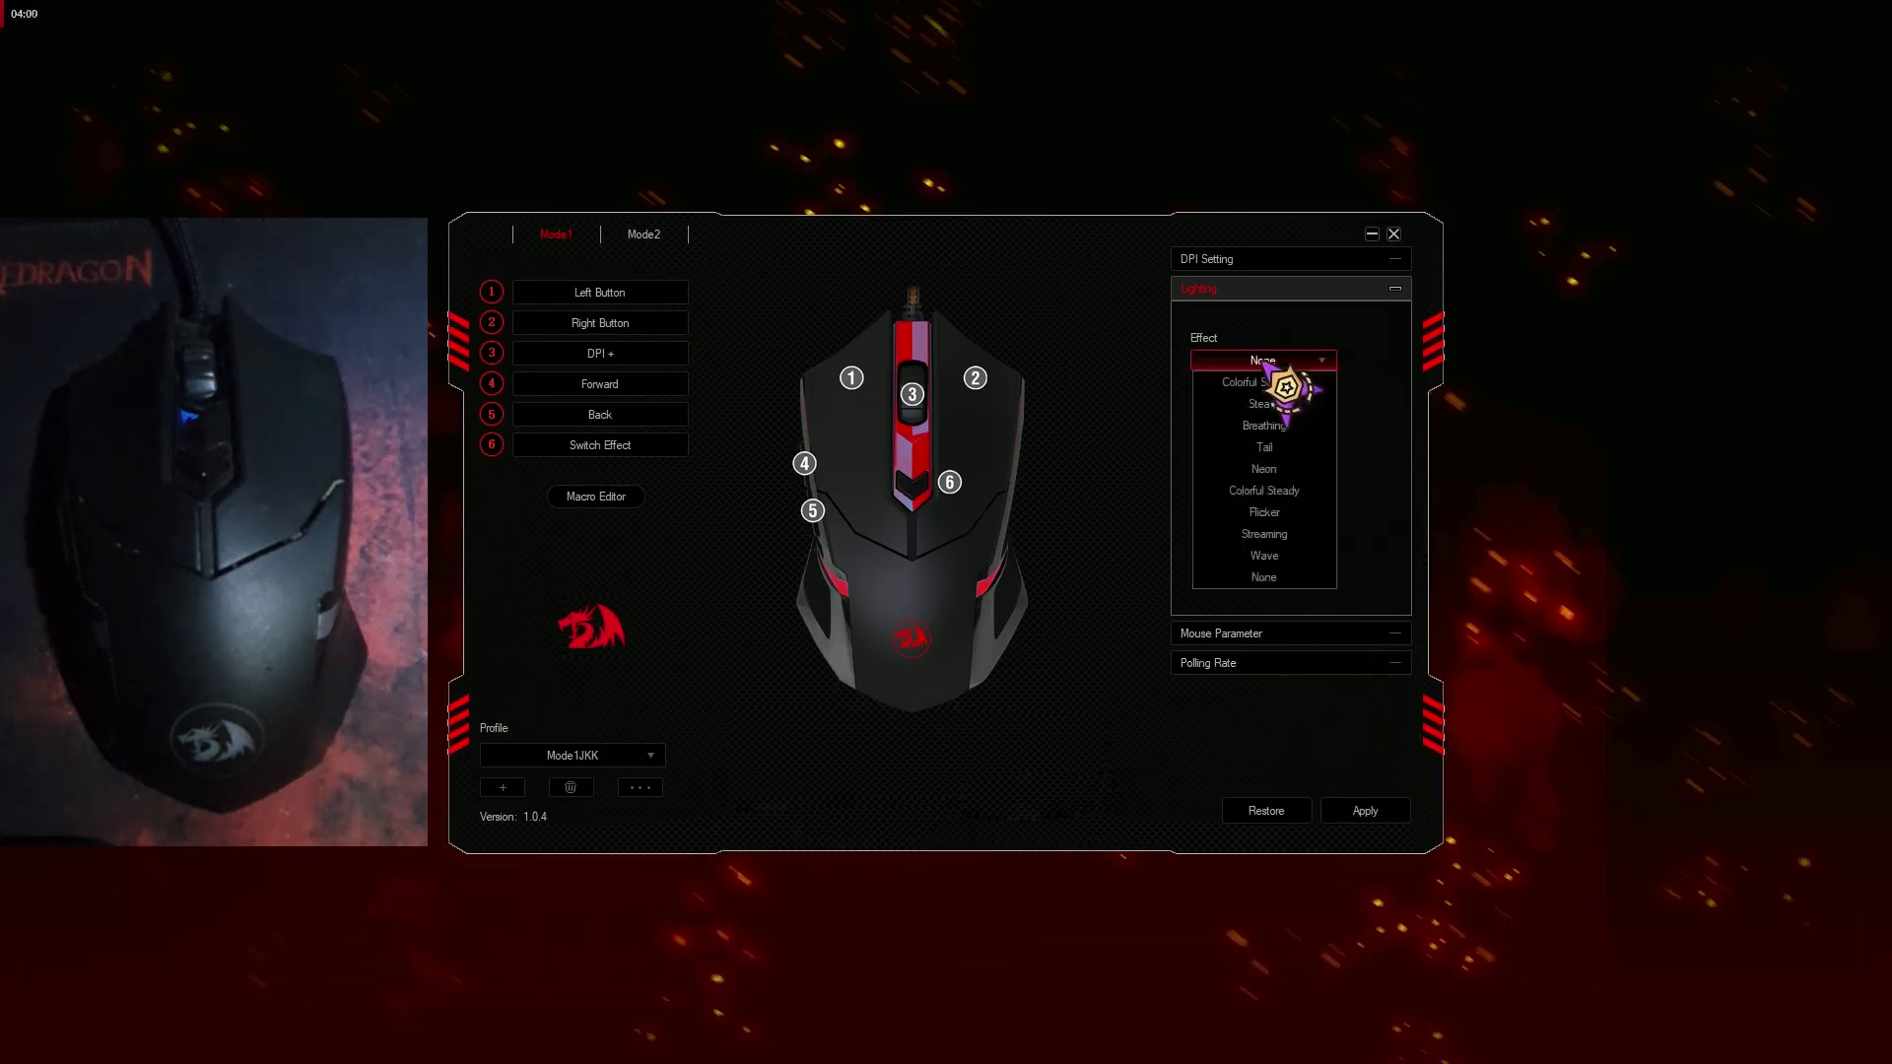
left_click(1269, 399)
left_click(1364, 632)
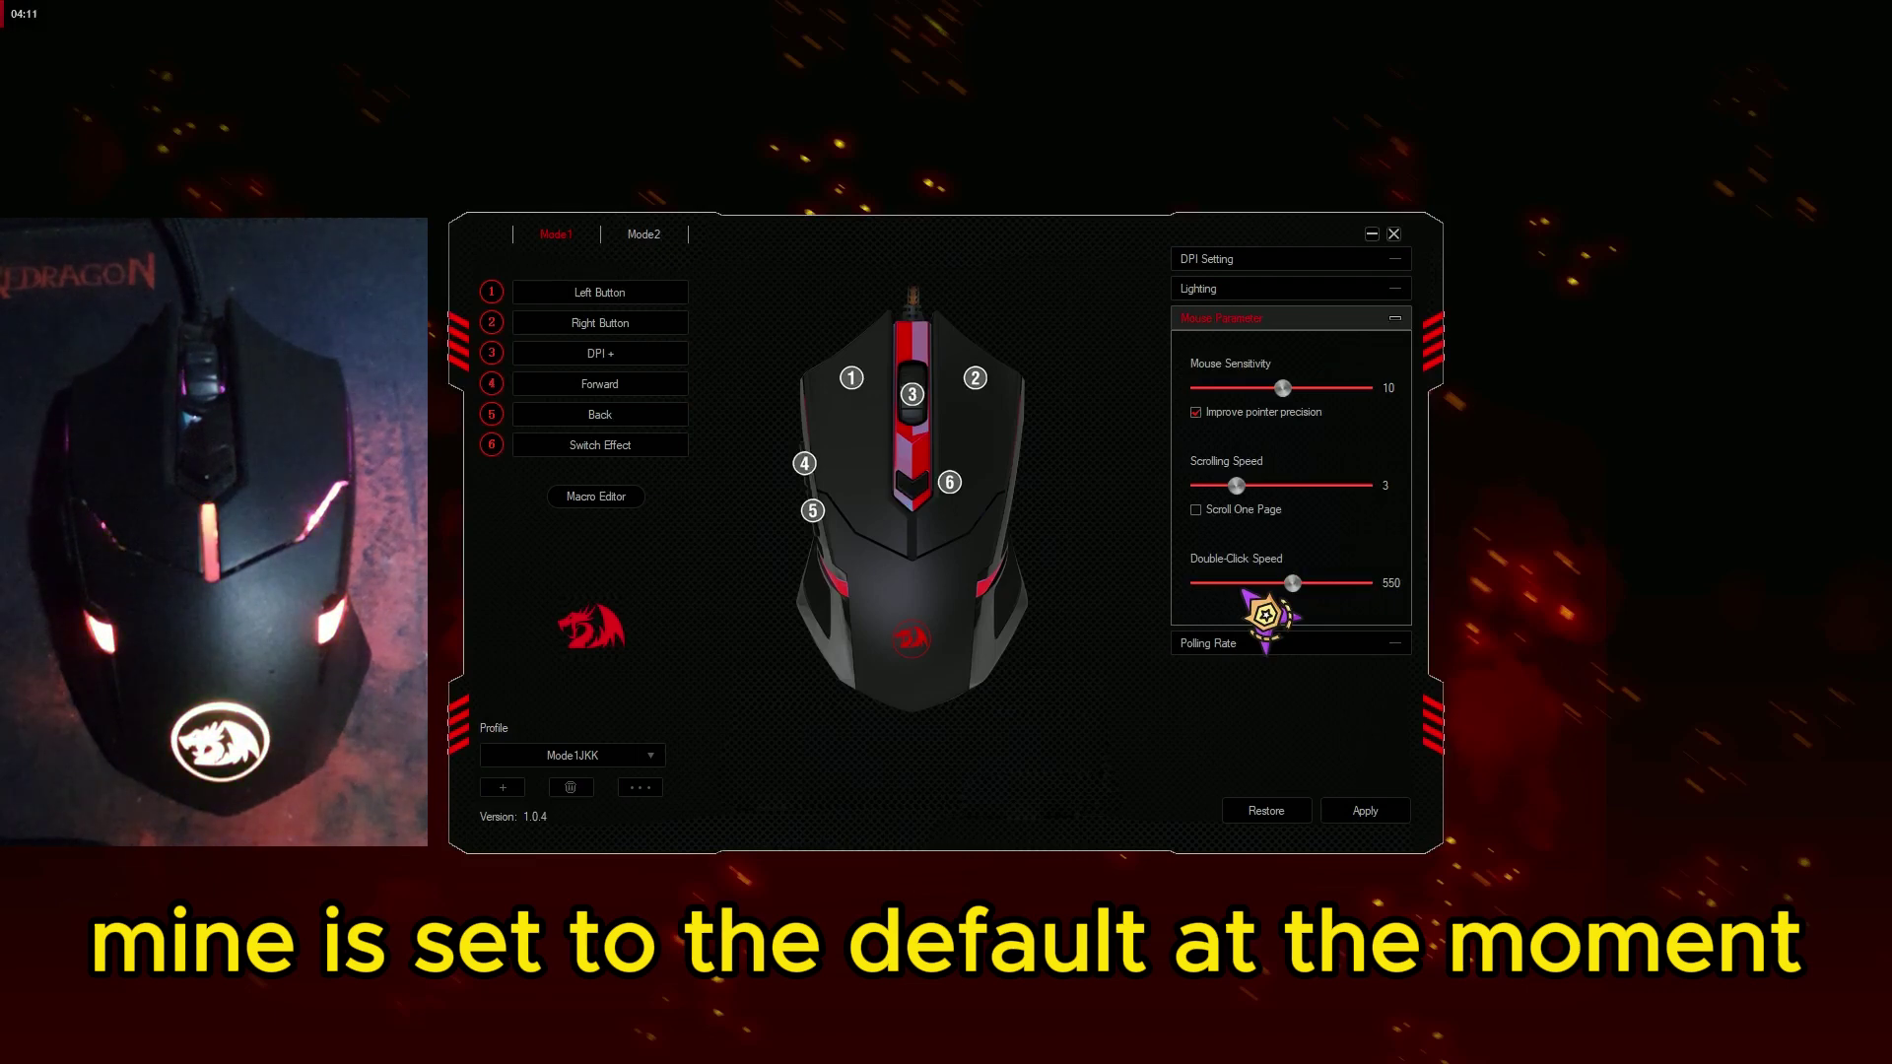
Show the Polling Rate section, where the USB polling rate reads 500Hz
left_click(1292, 644)
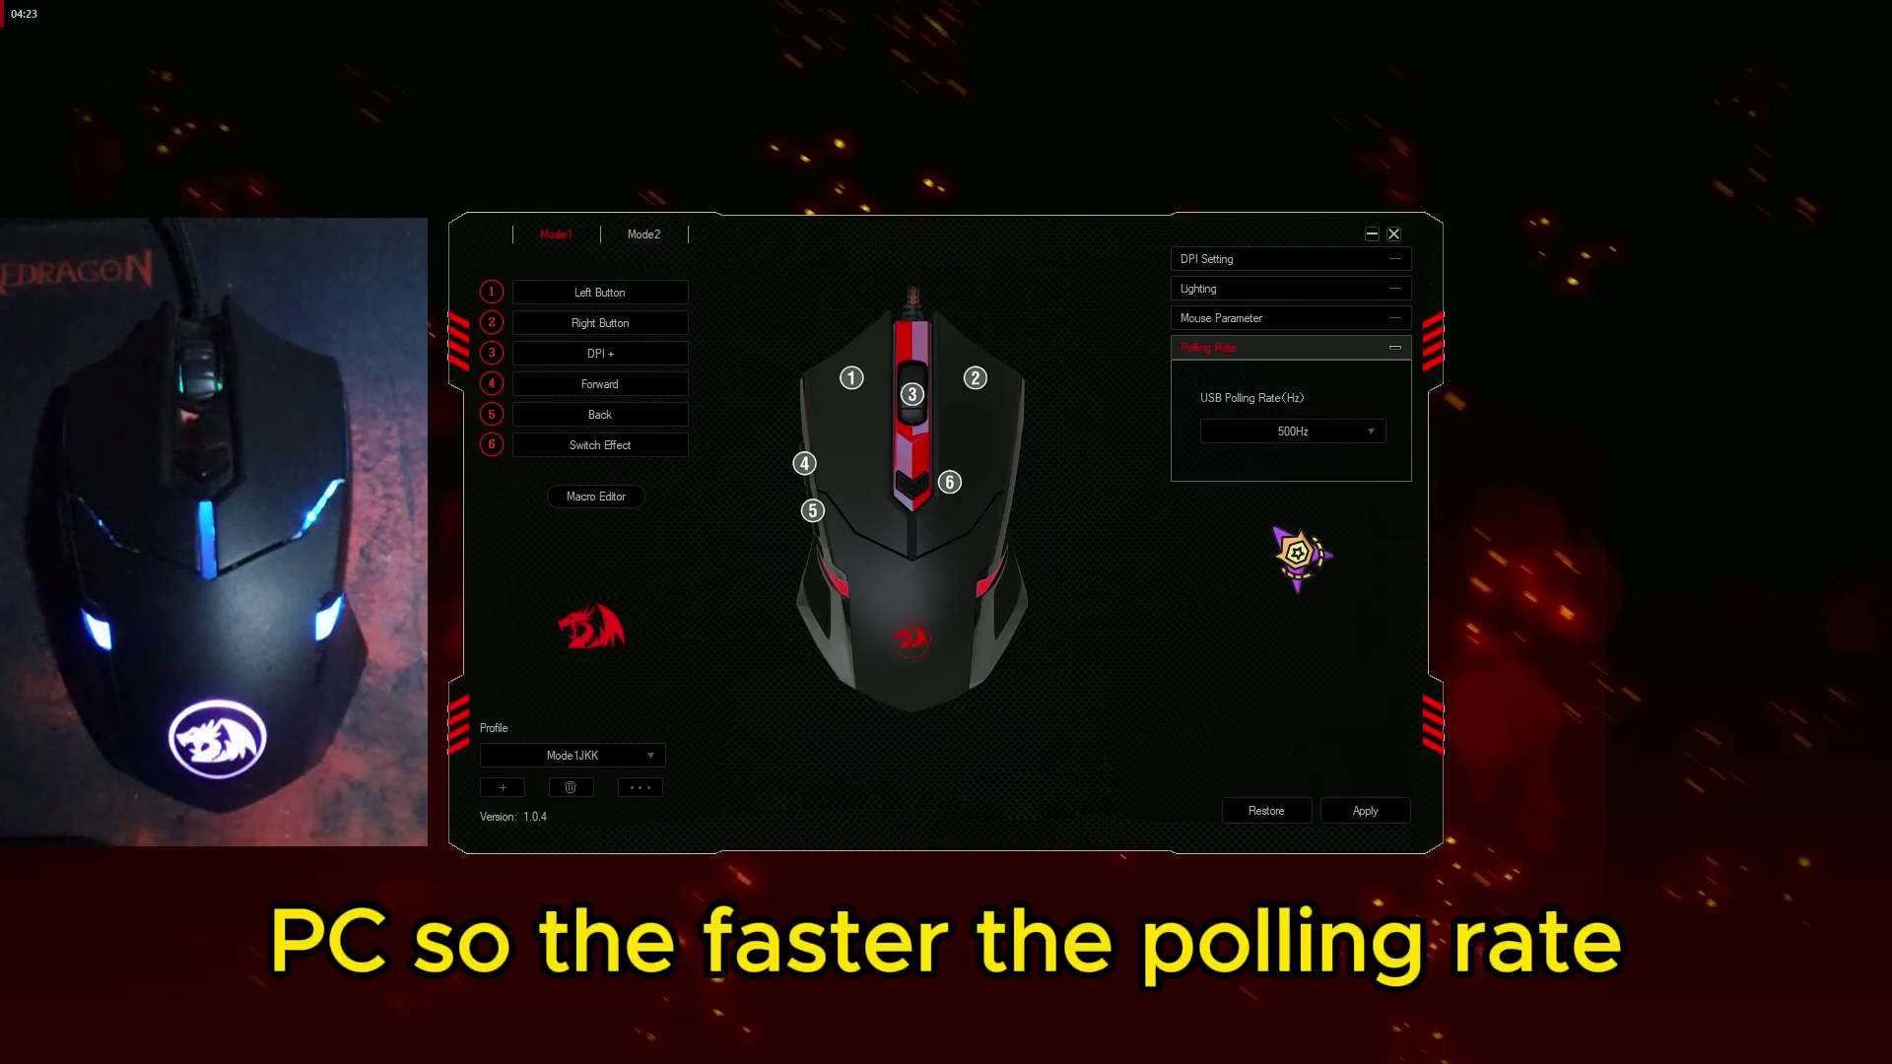
Keep the USB polling rate at 500Hz and apply the settings to the mouse
left_click(1349, 430)
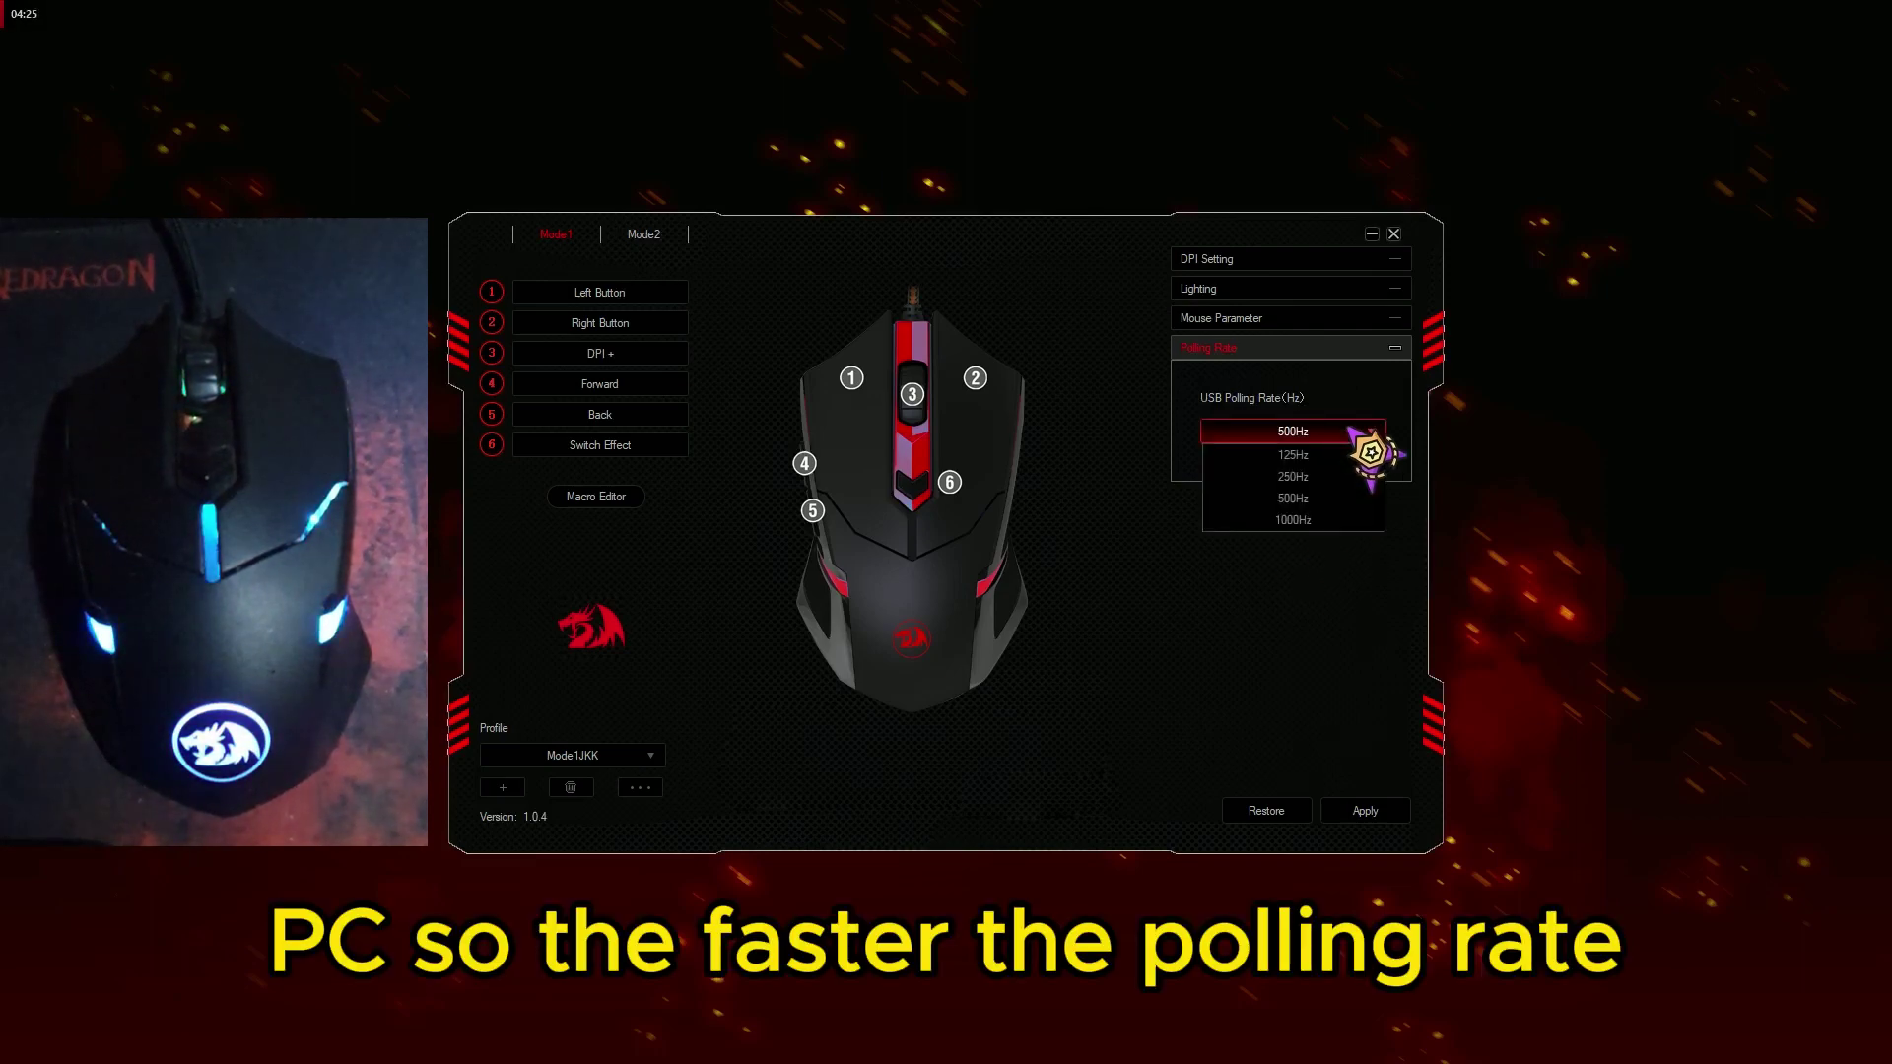
left_click(1311, 654)
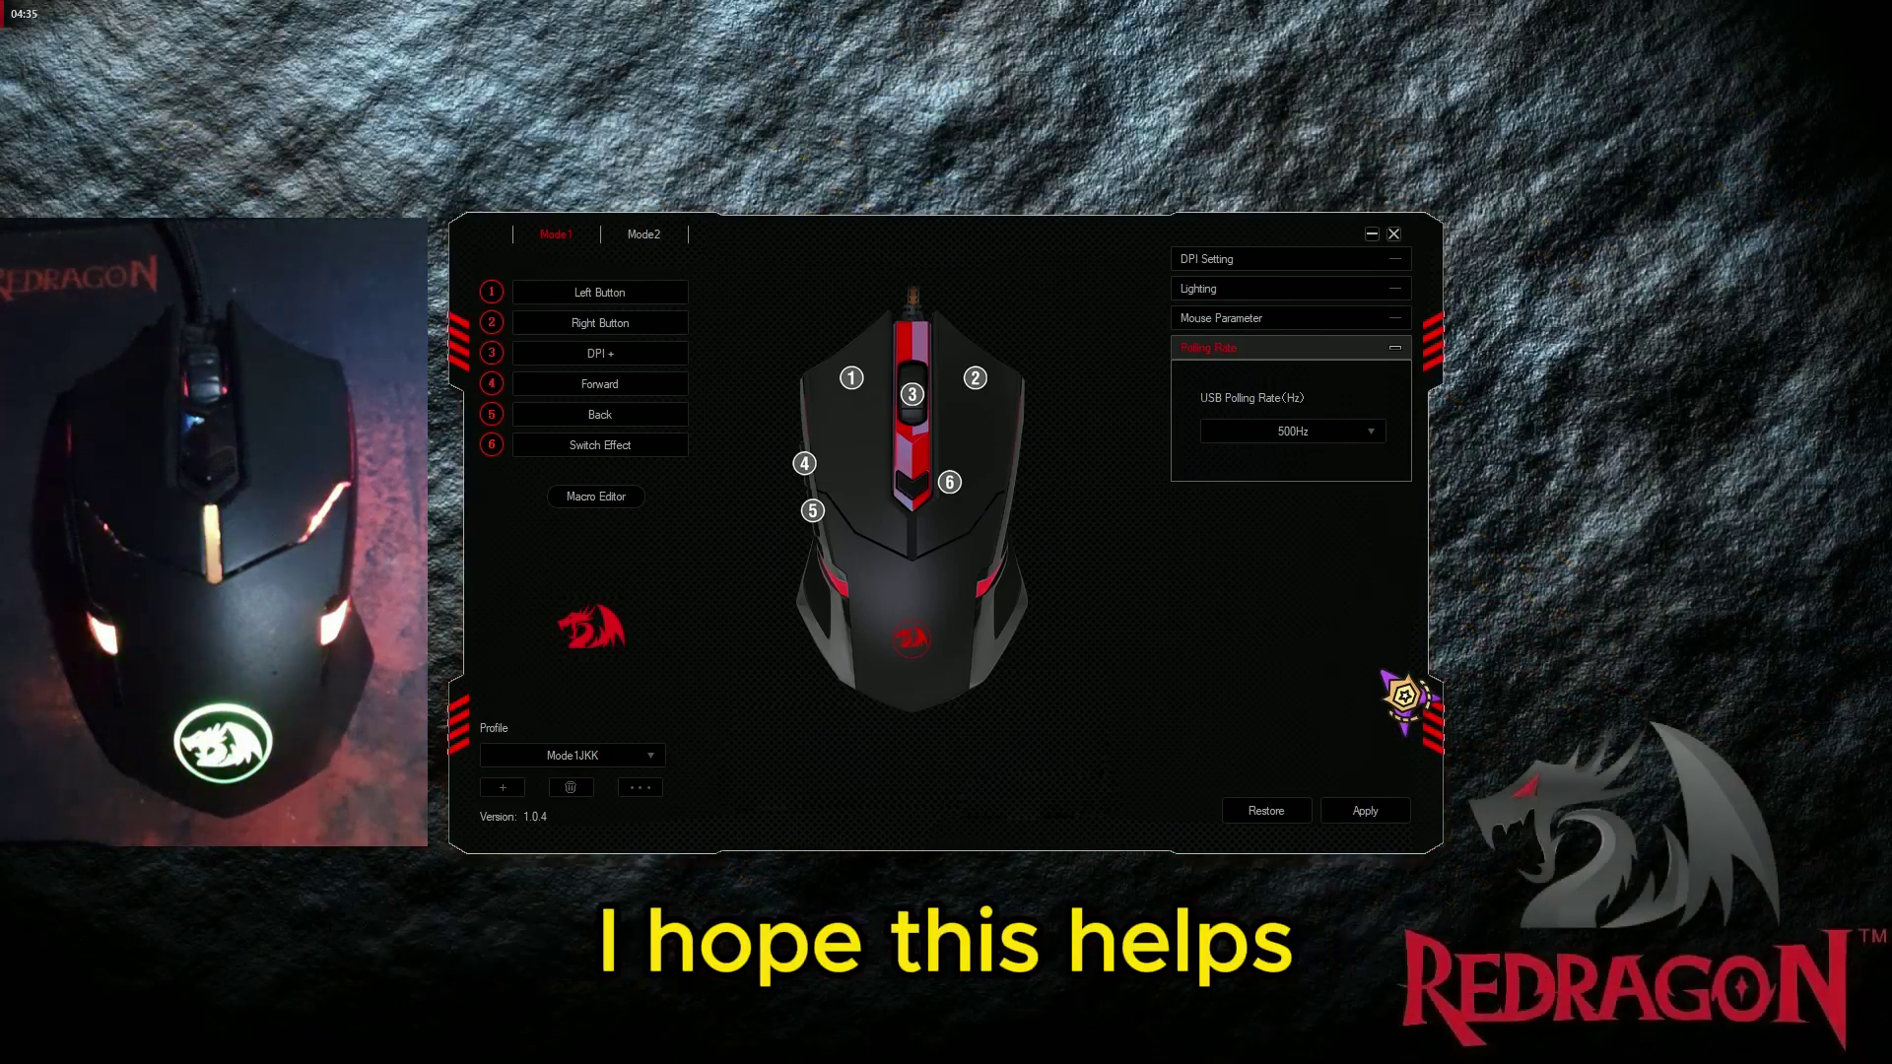
left_click(1360, 811)
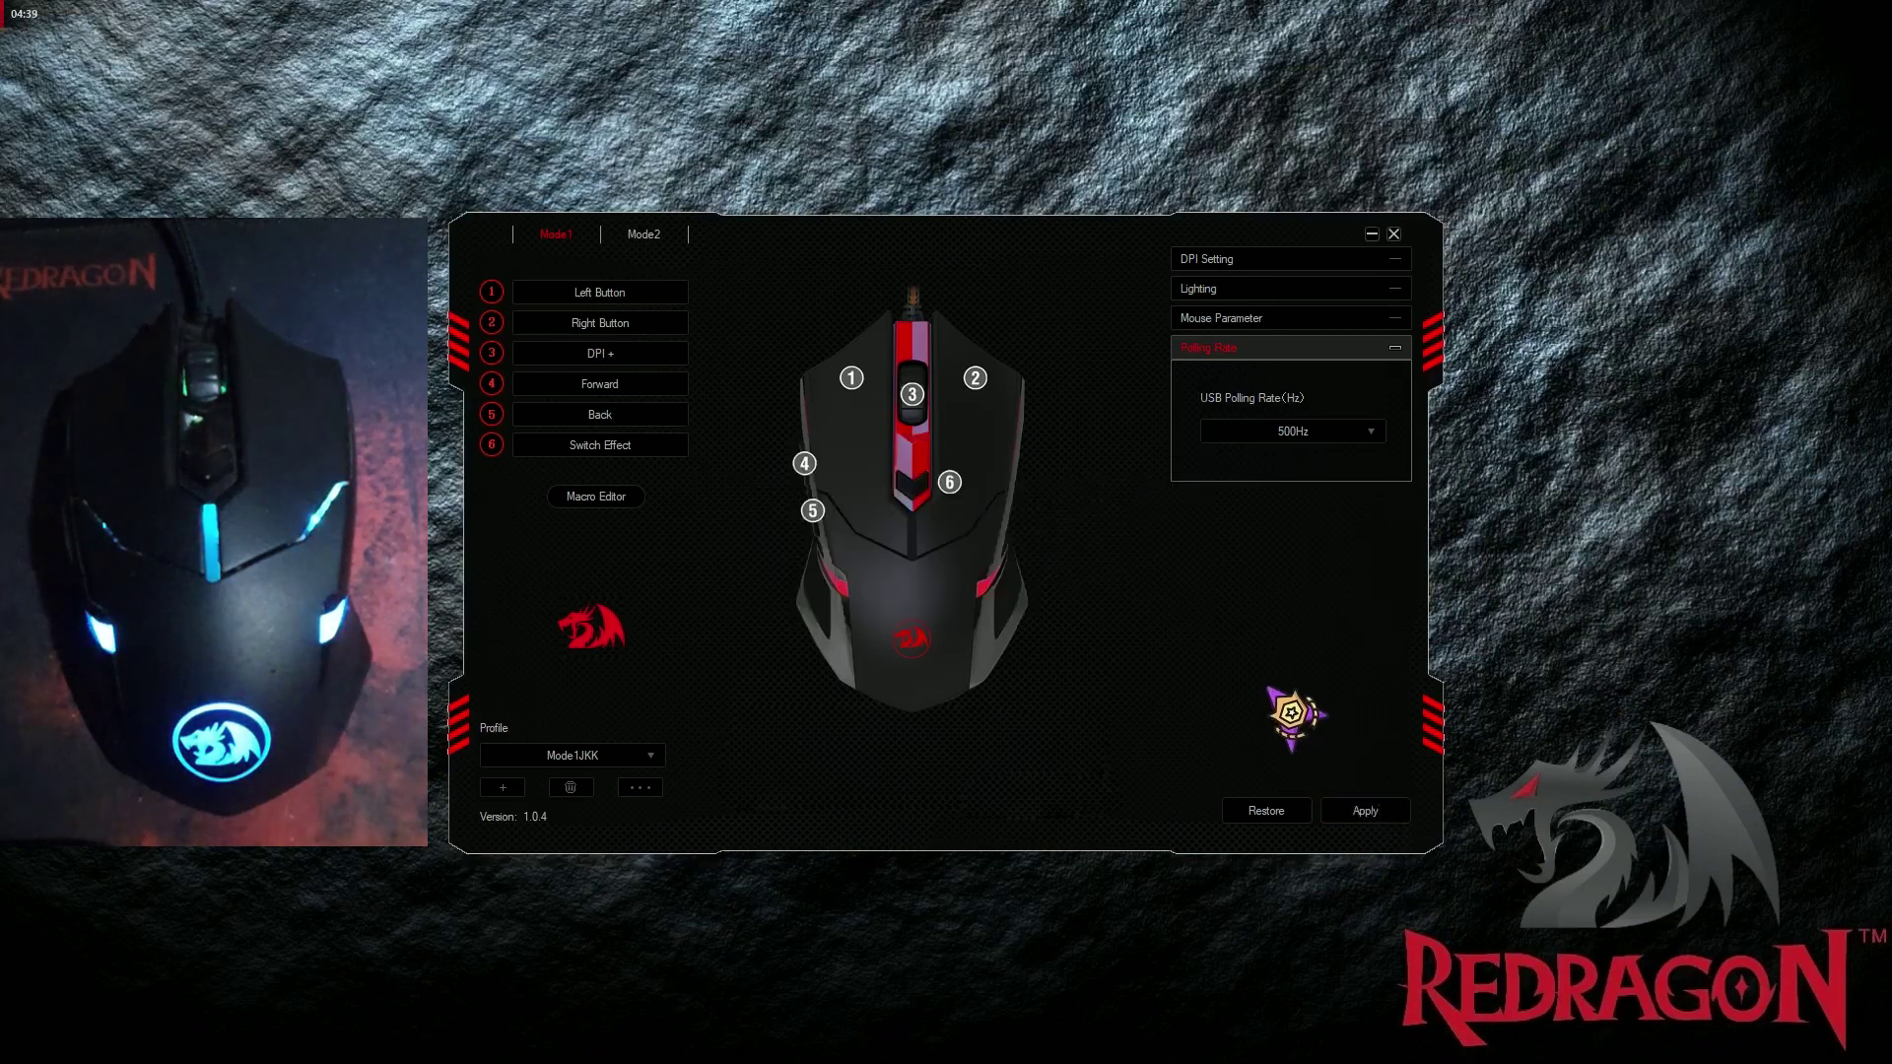